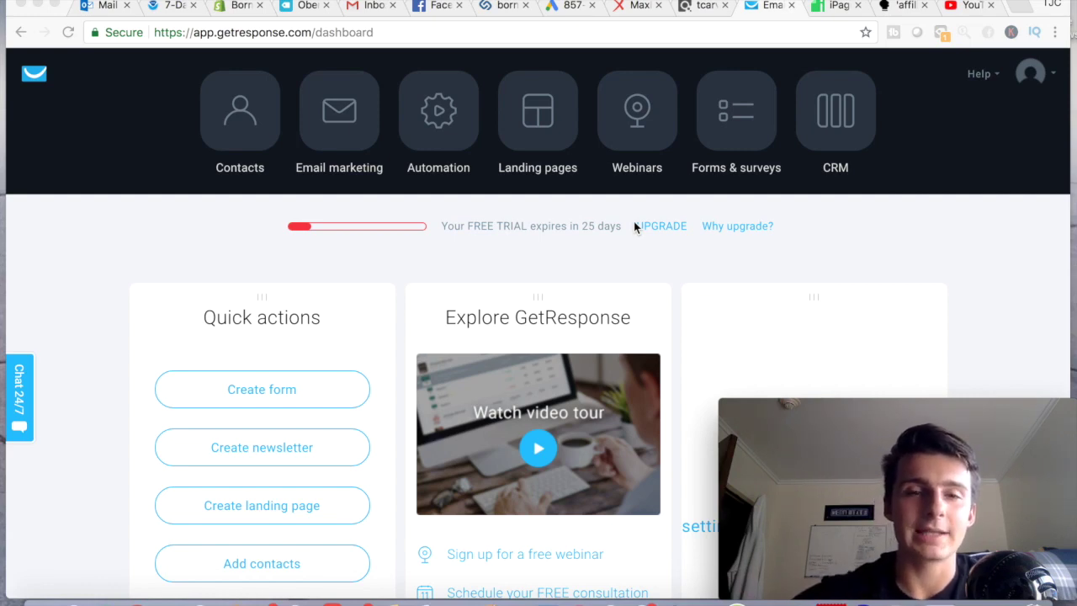
After checking the free-trial expiry notice, go to Landing pages and start a new landing page
{"action": "scroll", "coordinate": [655, 264], "scroll_direction": "up", "scroll_amount": 1}
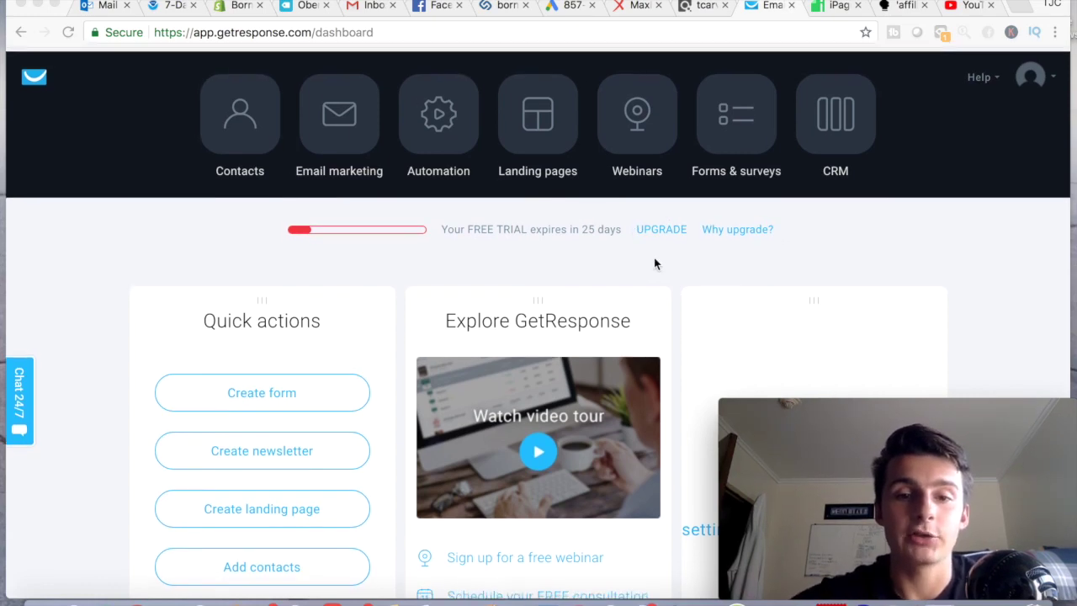
{"action": "scroll", "coordinate": [477, 248], "scroll_direction": "down", "scroll_amount": 1}
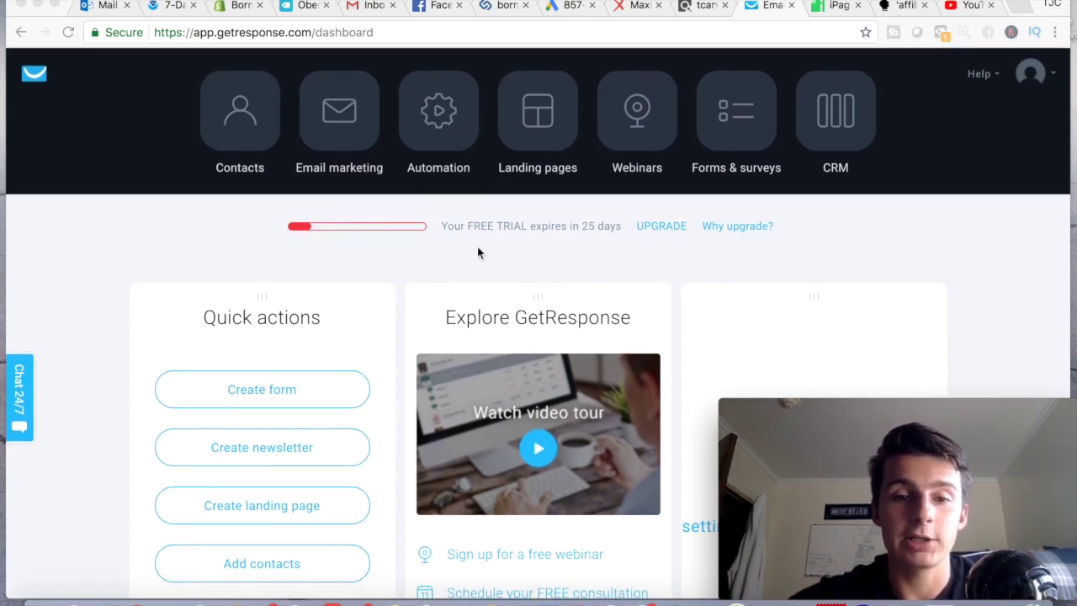
{"action": "left_click_drag", "start_coordinate": [532, 225], "coordinate": [616, 227]}
{"action": "left_click", "coordinate": [435, 226]}
{"action": "left_click", "coordinate": [611, 228]}
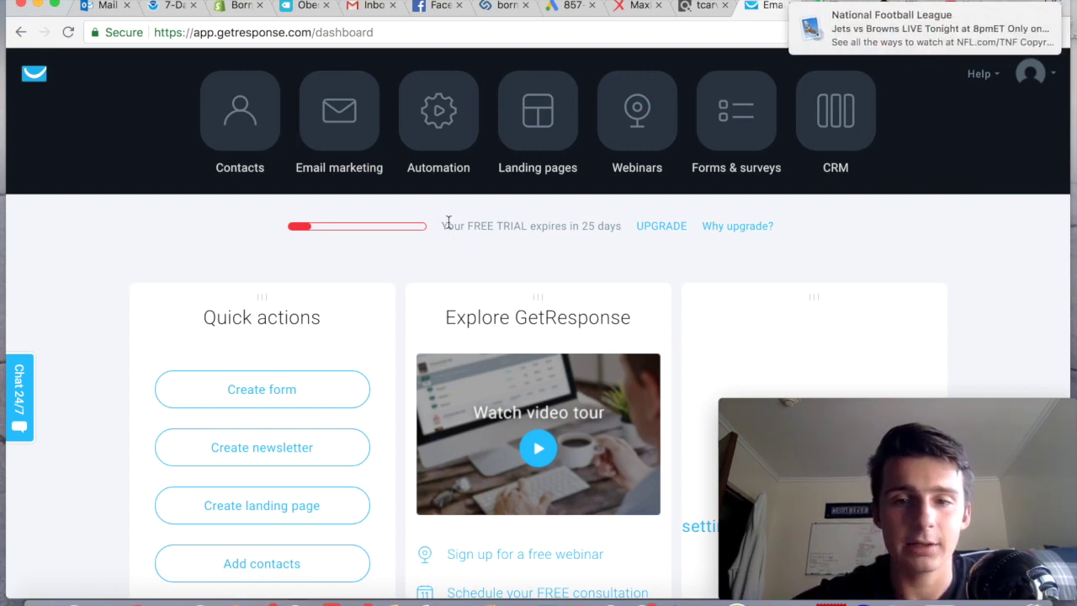
{"action": "left_click", "coordinate": [846, 33]}
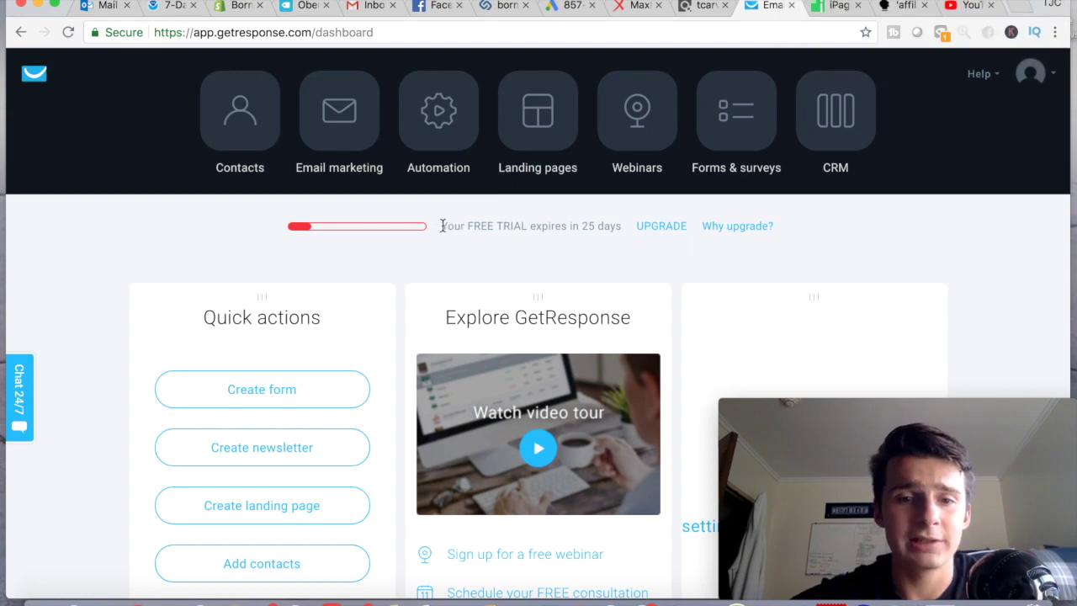
{"action": "left_click_drag", "start_coordinate": [442, 226], "coordinate": [632, 226]}
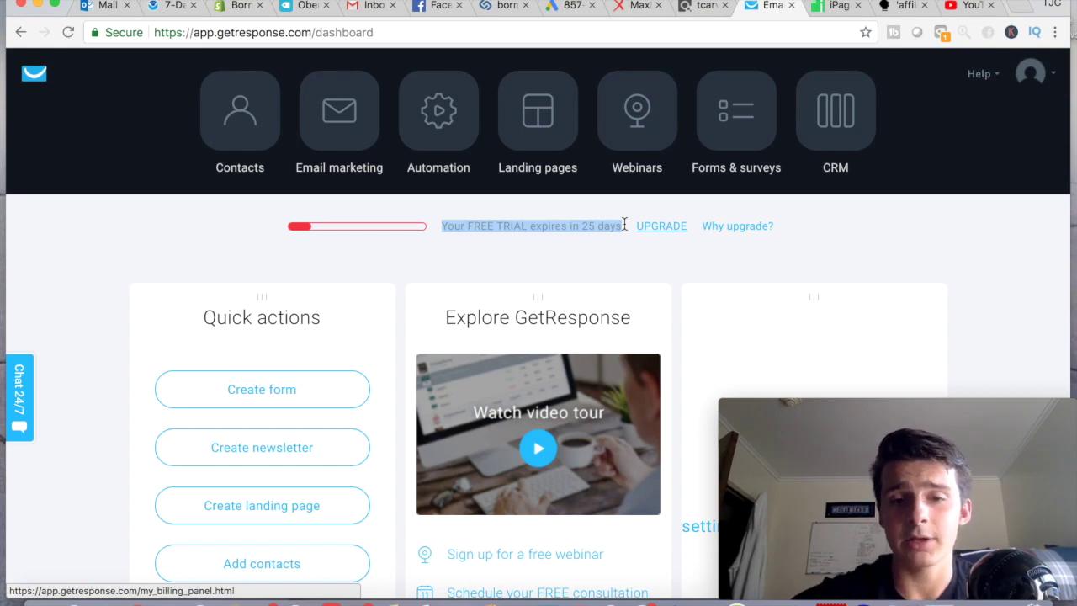
{"action": "left_click", "coordinate": [573, 226]}
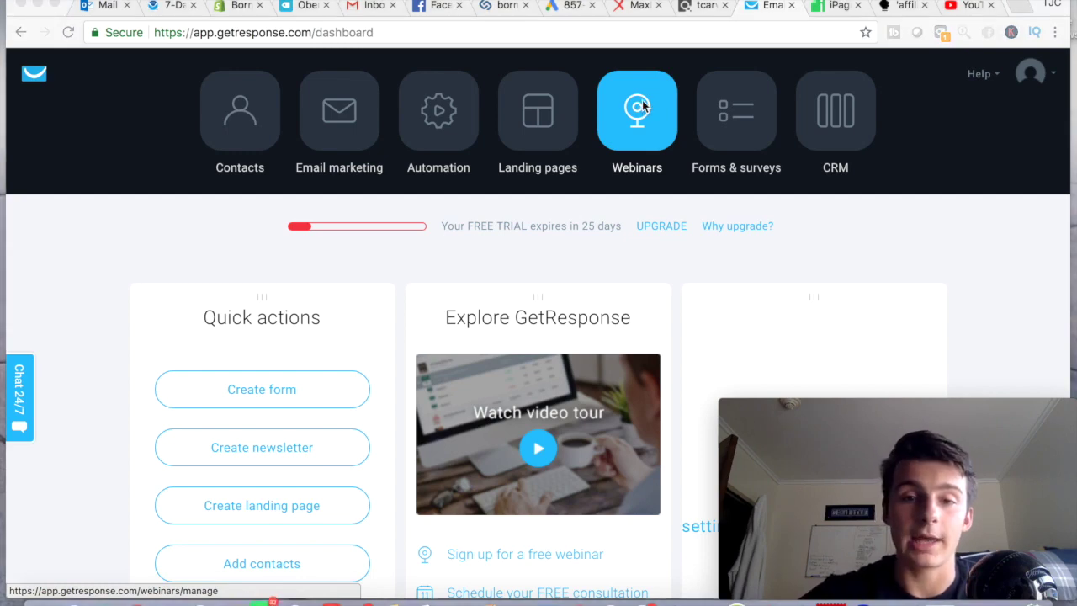
{"action": "left_click", "coordinate": [542, 110]}
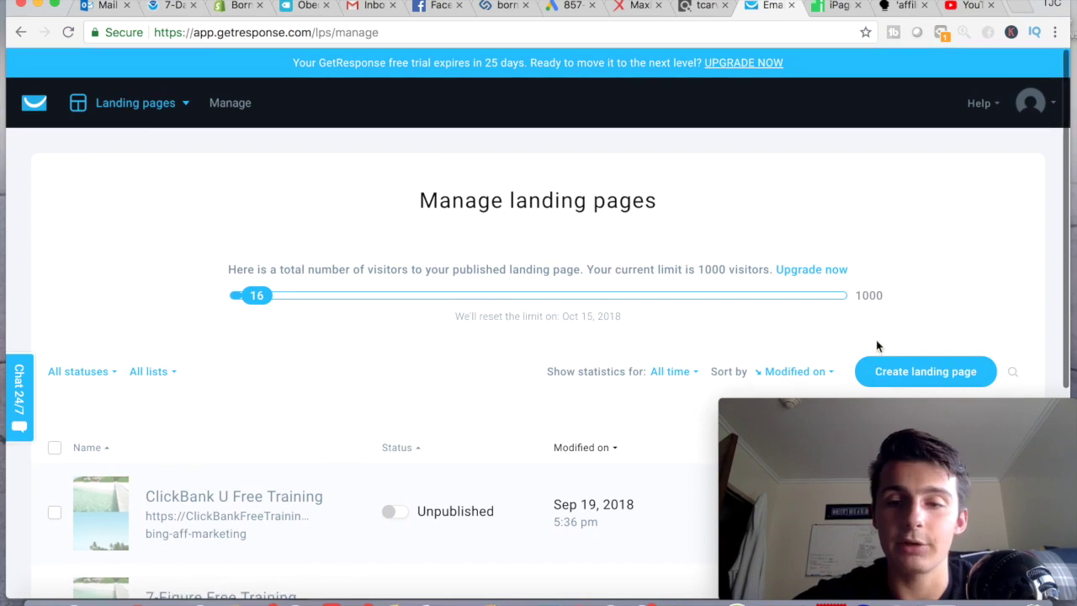
{"action": "left_click", "coordinate": [927, 379]}
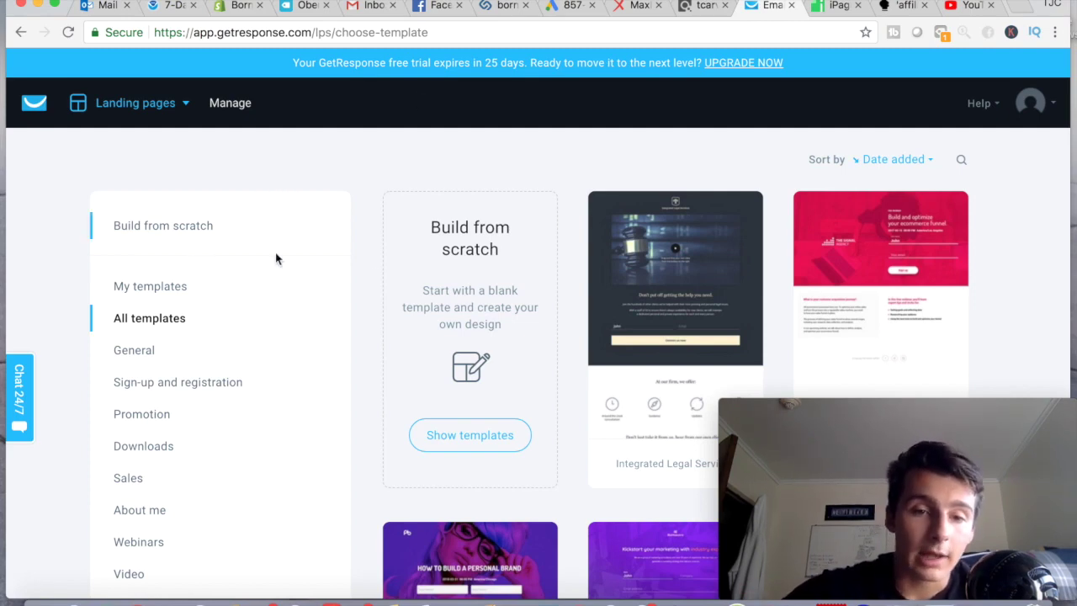
Browse the template gallery and filter it to the Sign-up and registration category
{"action": "scroll", "coordinate": [401, 281], "scroll_direction": "down", "scroll_amount": 3}
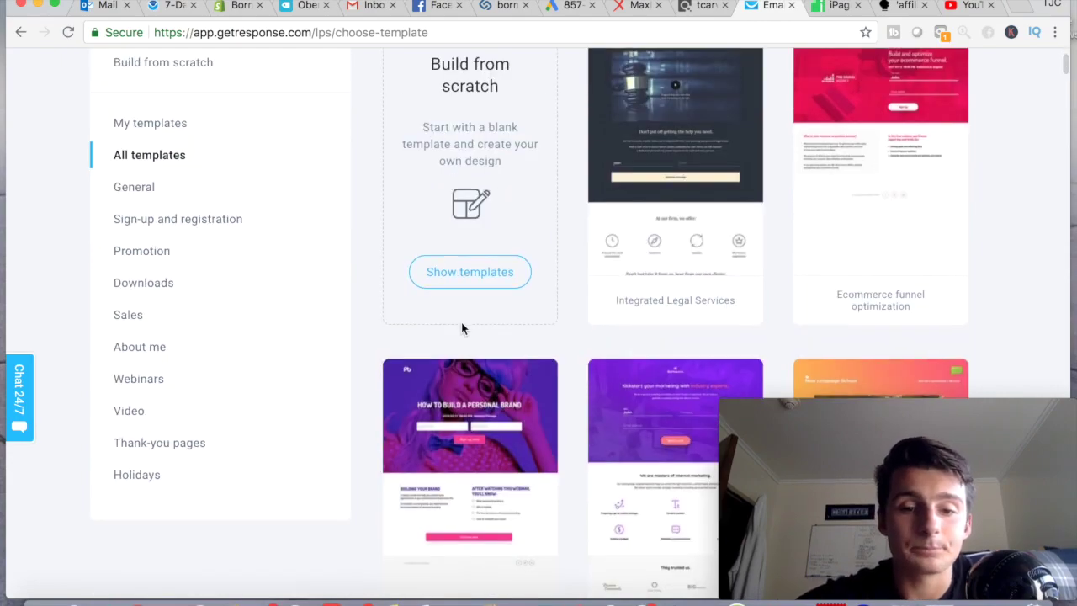
{"action": "scroll", "coordinate": [461, 328], "scroll_direction": "down", "scroll_amount": 6}
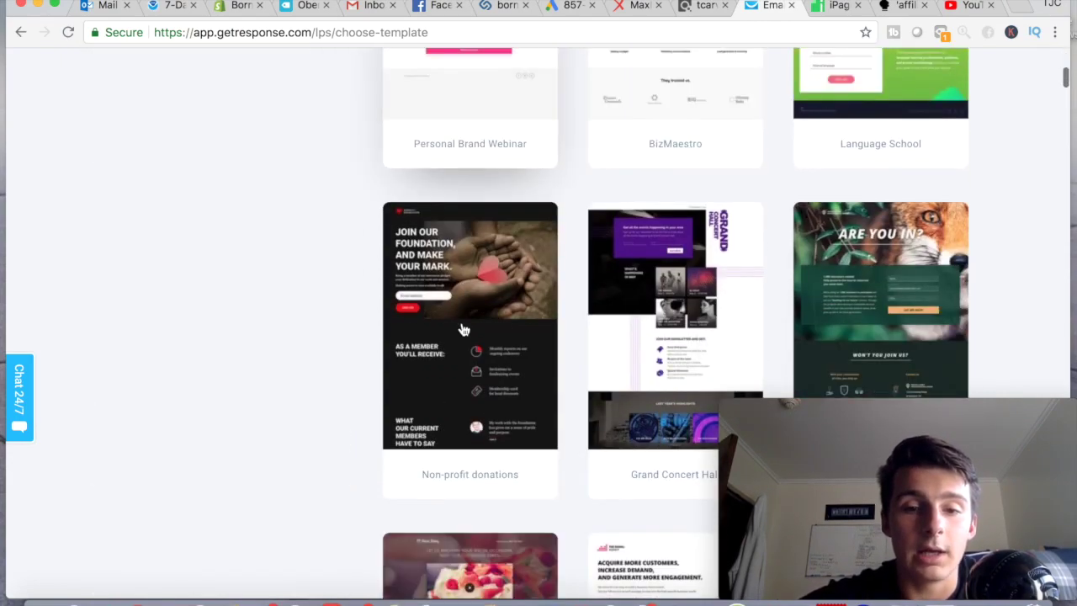
{"action": "scroll", "coordinate": [647, 283], "scroll_direction": "down", "scroll_amount": 2}
{"action": "scroll", "coordinate": [648, 290], "scroll_direction": "up", "scroll_amount": 5}
{"action": "scroll", "coordinate": [646, 289], "scroll_direction": "up", "scroll_amount": 3}
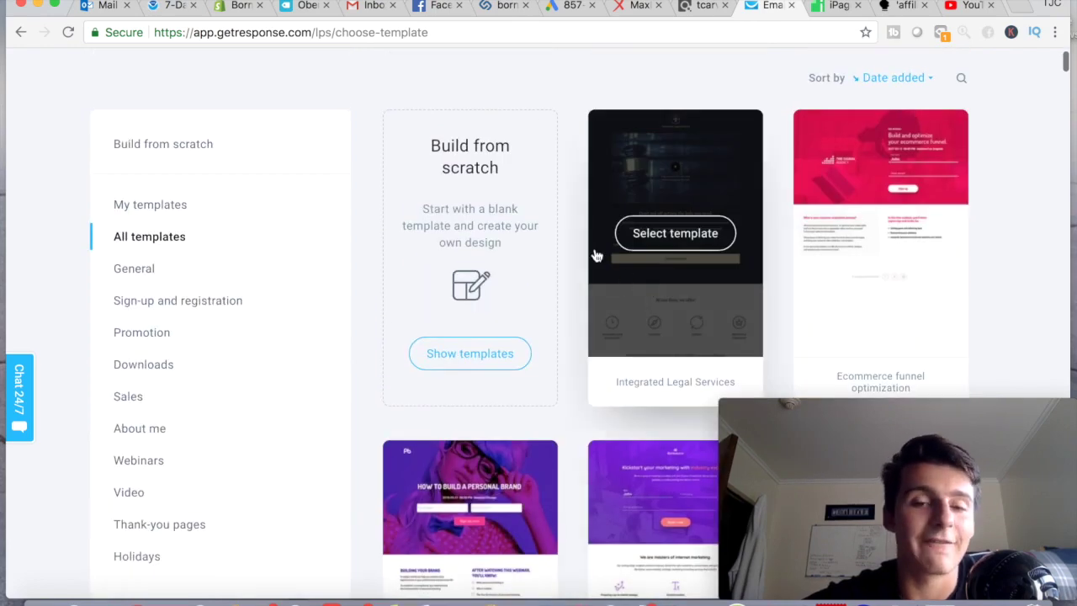
{"action": "scroll", "coordinate": [584, 217], "scroll_direction": "up", "scroll_amount": 1}
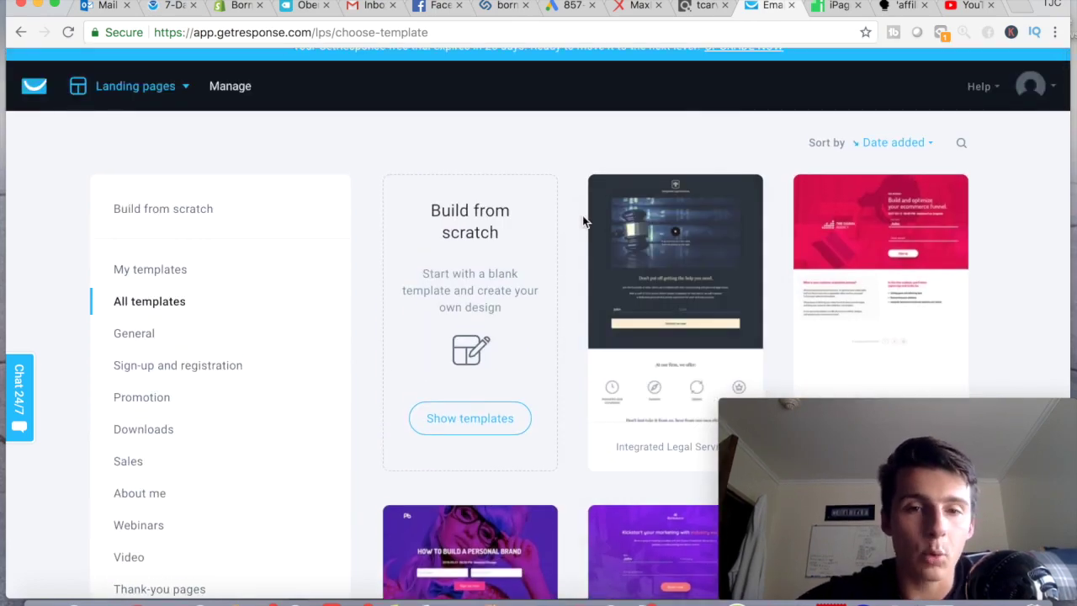
{"action": "scroll", "coordinate": [582, 216], "scroll_direction": "up", "scroll_amount": 1}
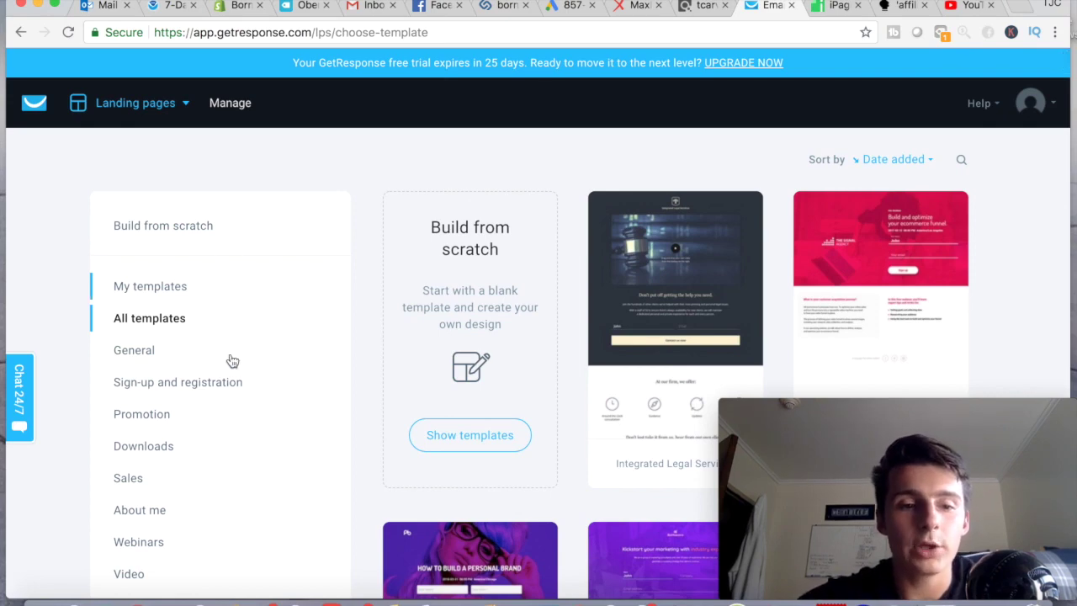
{"action": "scroll", "coordinate": [231, 361], "scroll_direction": "down", "scroll_amount": 1}
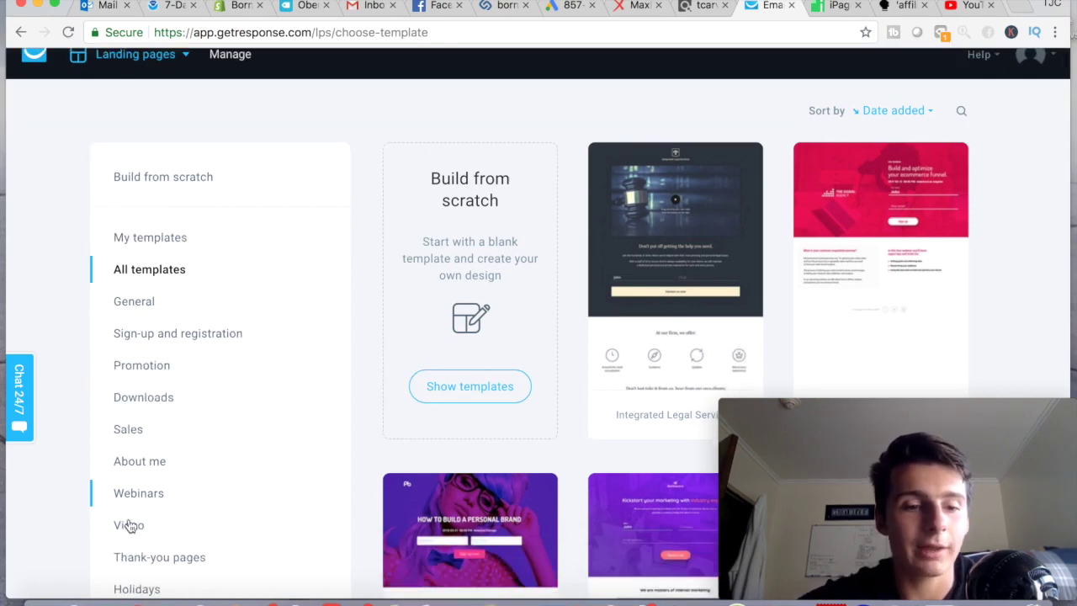
{"action": "scroll", "coordinate": [151, 556], "scroll_direction": "down", "scroll_amount": 1}
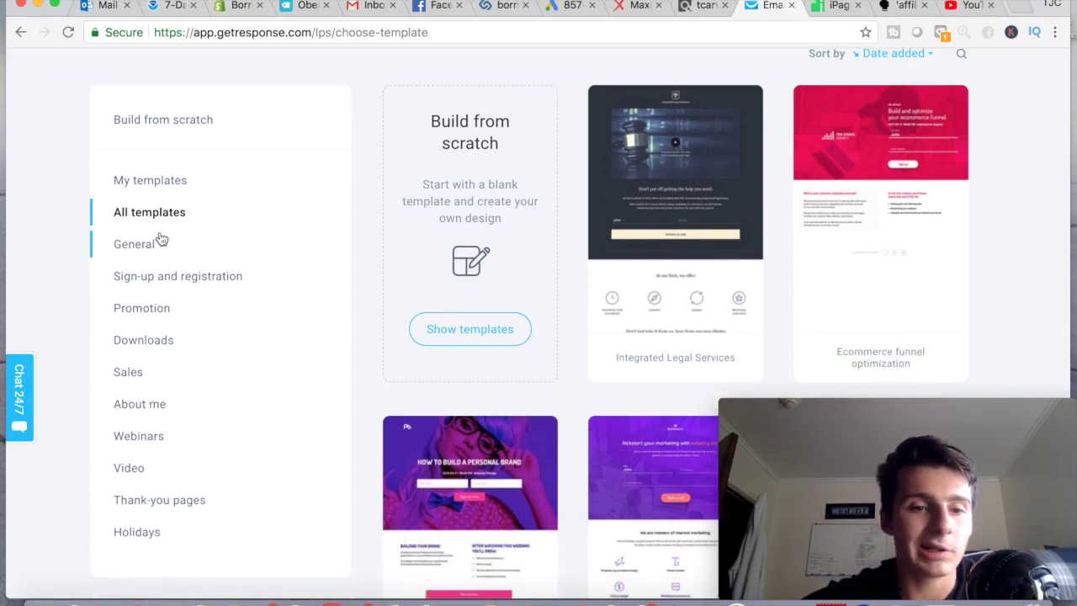
{"action": "left_click", "coordinate": [155, 277]}
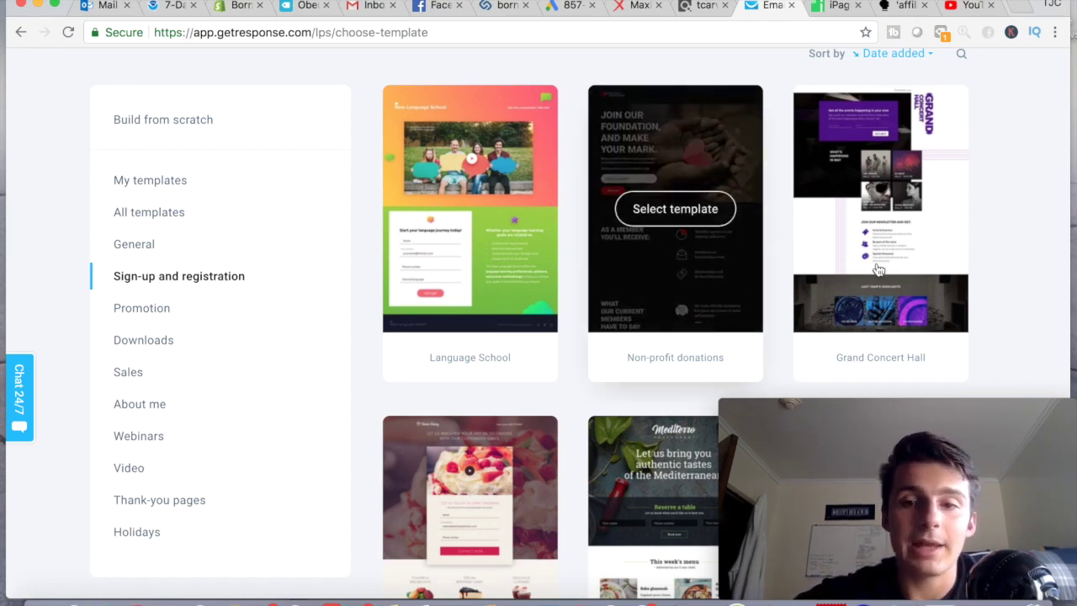
Scroll the Sign-up and registration templates down to Earn Big
{"action": "scroll", "coordinate": [810, 253], "scroll_direction": "down", "scroll_amount": 3}
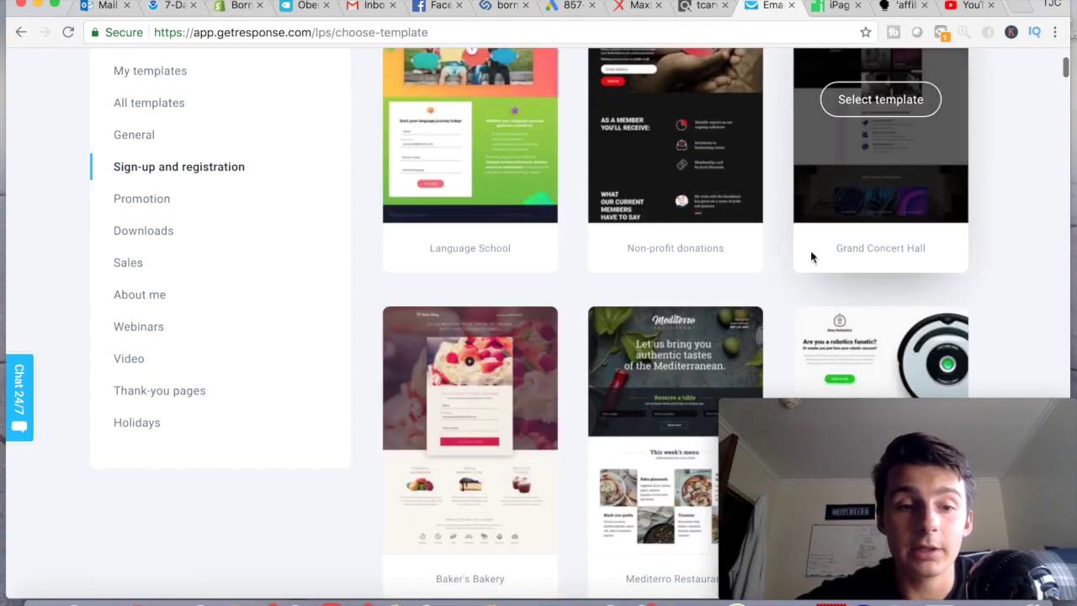
{"action": "scroll", "coordinate": [471, 233], "scroll_direction": "up", "scroll_amount": 5}
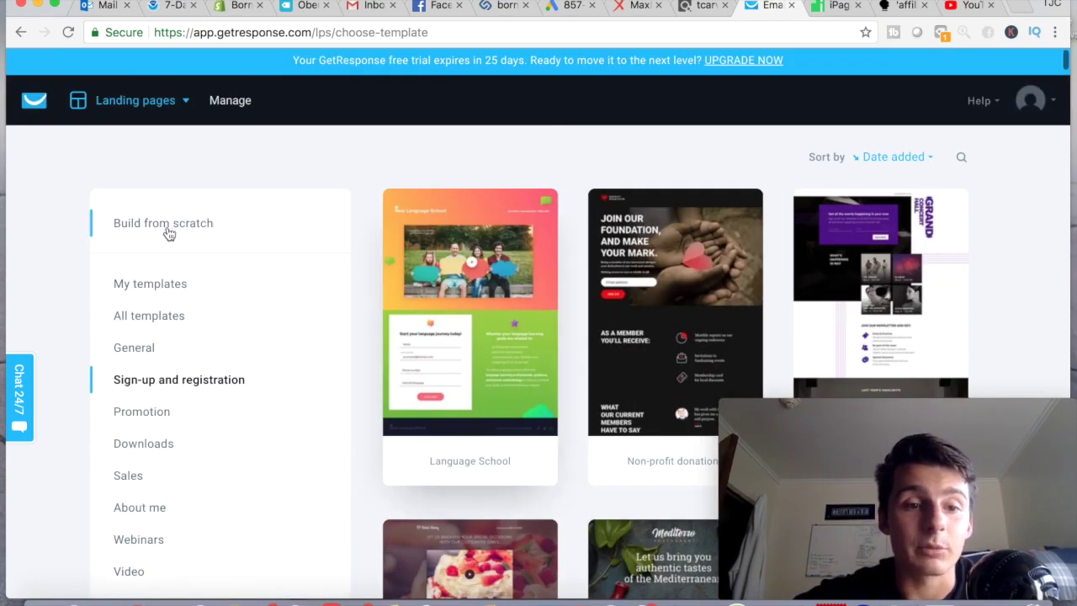
{"action": "scroll", "coordinate": [512, 287], "scroll_direction": "down", "scroll_amount": 3}
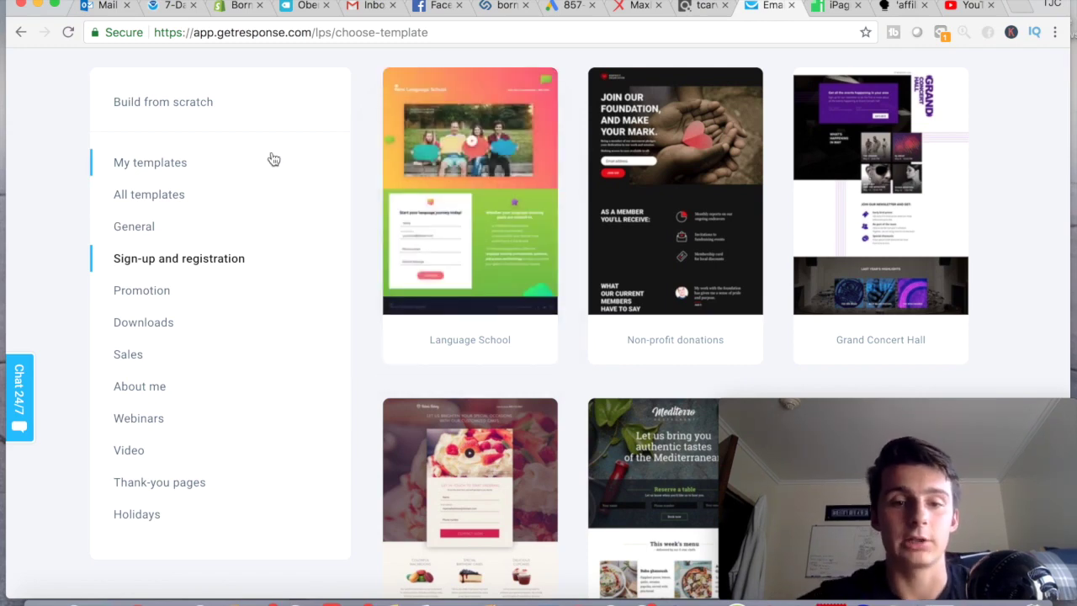
{"action": "scroll", "coordinate": [561, 295], "scroll_direction": "down", "scroll_amount": 4}
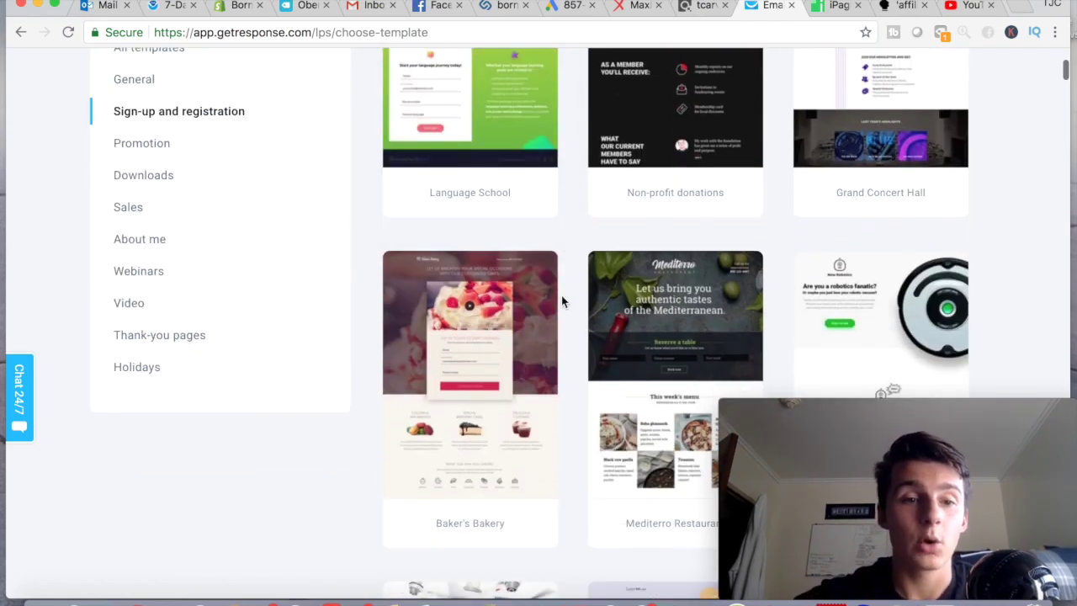
{"action": "scroll", "coordinate": [562, 295], "scroll_direction": "down", "scroll_amount": 10}
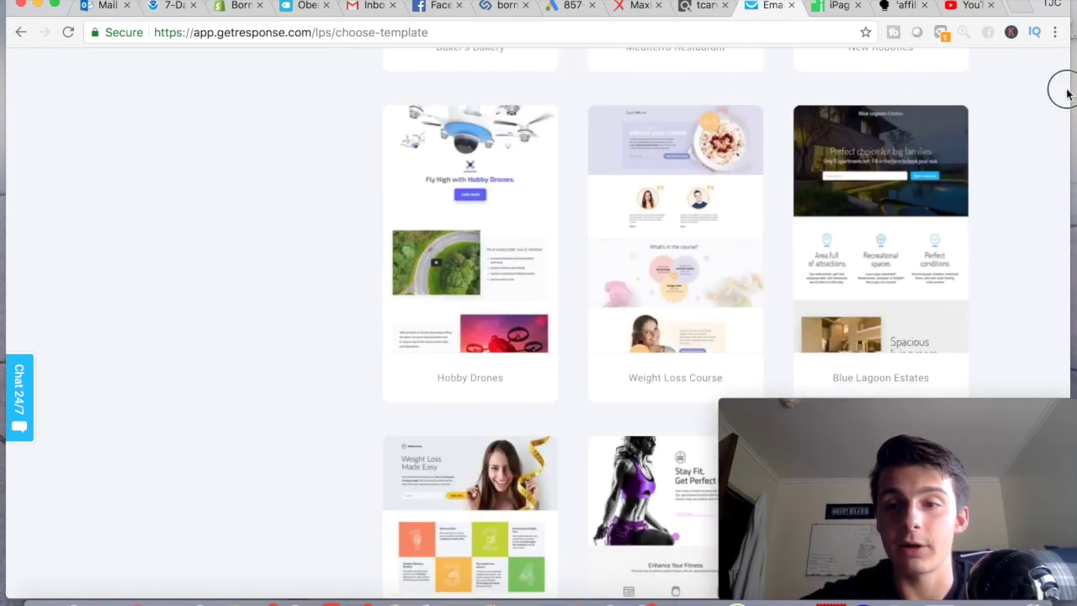
{"action": "scroll", "coordinate": [1014, 143], "scroll_direction": "down", "scroll_amount": 15}
{"action": "scroll", "coordinate": [1014, 143], "scroll_direction": "down", "scroll_amount": 10}
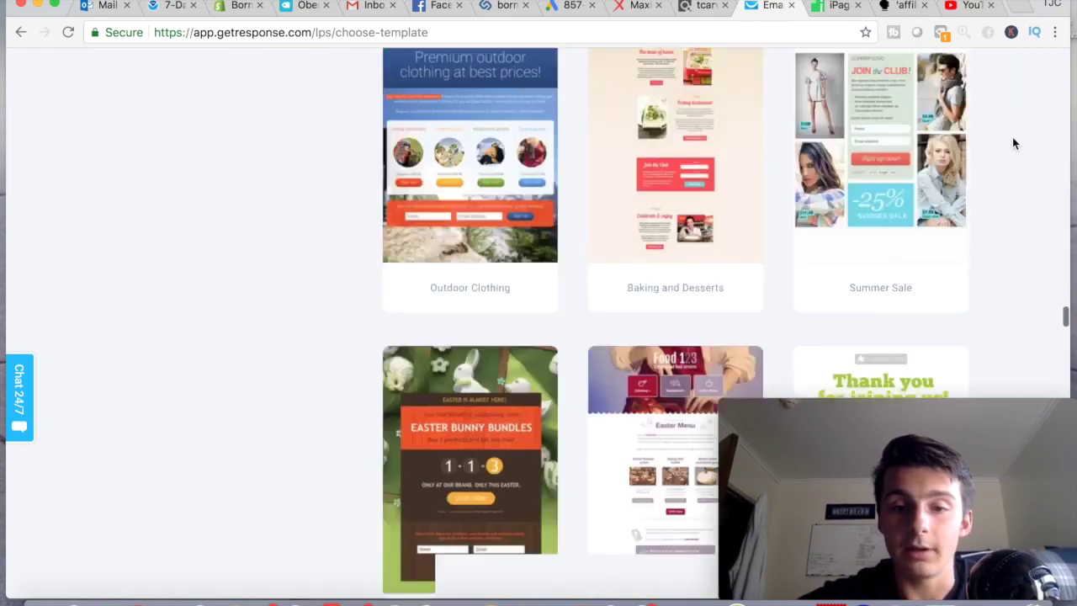
{"action": "scroll", "coordinate": [730, 242], "scroll_direction": "up", "scroll_amount": 3}
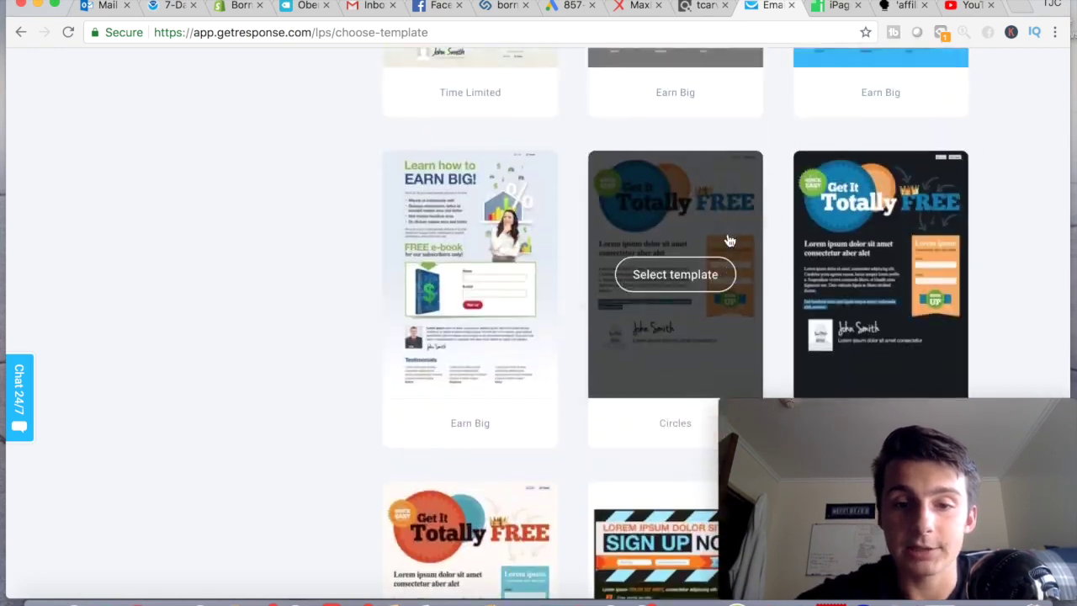
{"action": "mouse_move", "coordinate": [462, 331]}
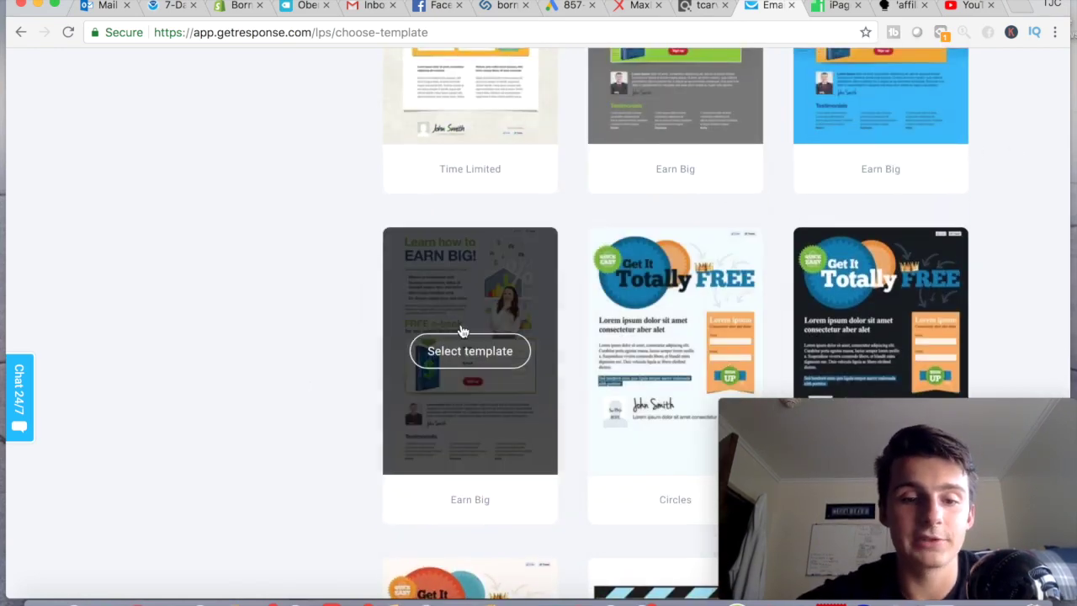
Choose the Earn Big template, name the page 'test' and create it
{"action": "left_click", "coordinate": [467, 352]}
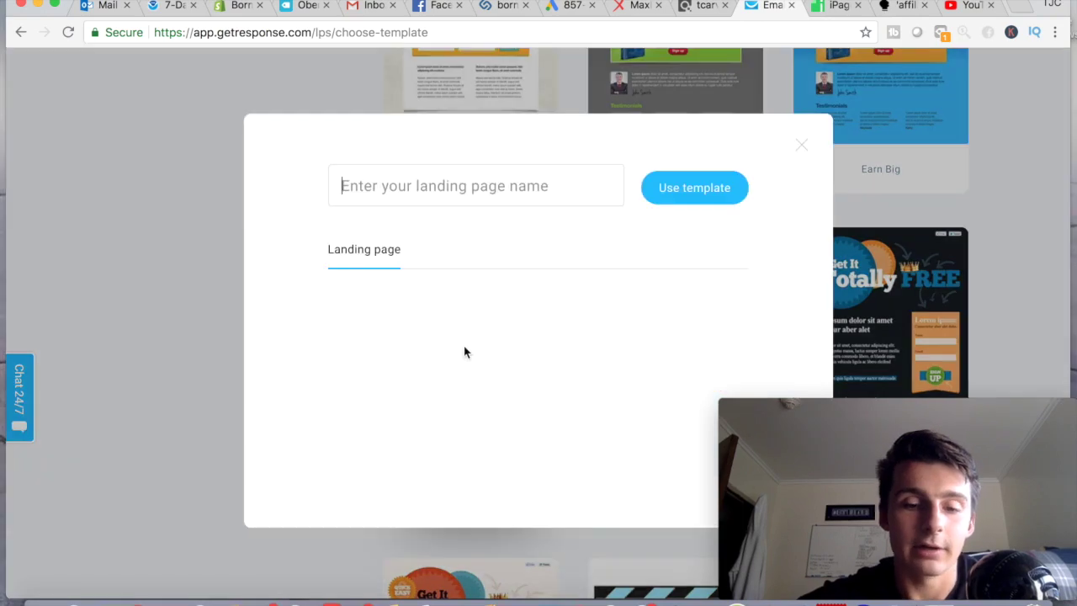
{"action": "left_click", "coordinate": [444, 186]}
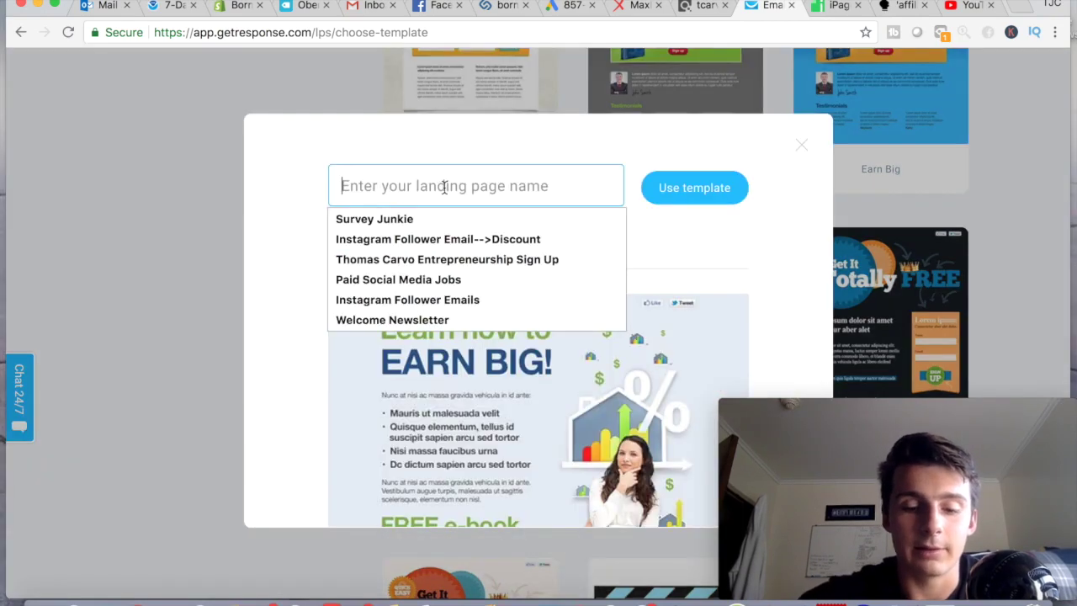
{"action": "type", "text": "test"}
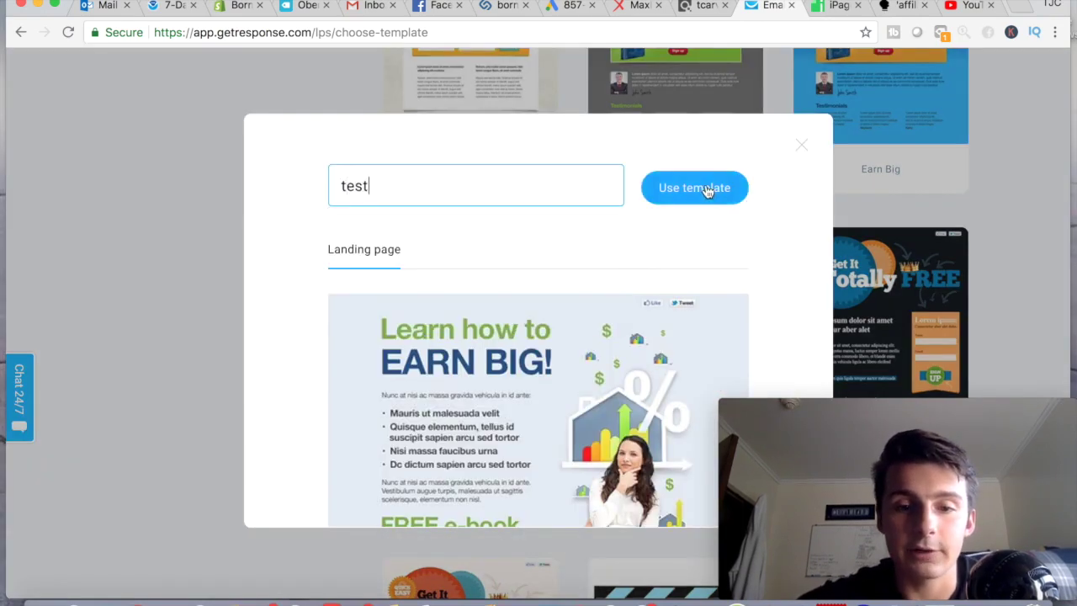
{"action": "left_click", "coordinate": [701, 191]}
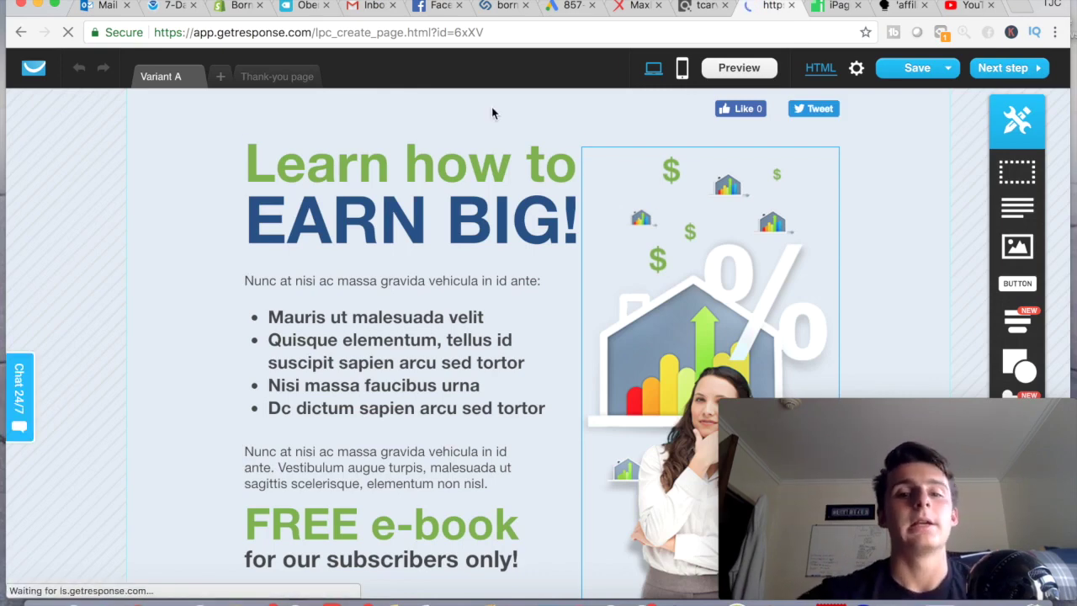
Scroll Variant A down to the FREE e-book form with Name, E-mail and Sign up!
{"action": "scroll", "coordinate": [519, 293], "scroll_direction": "down", "scroll_amount": 2}
{"action": "scroll", "coordinate": [519, 292], "scroll_direction": "down", "scroll_amount": 5}
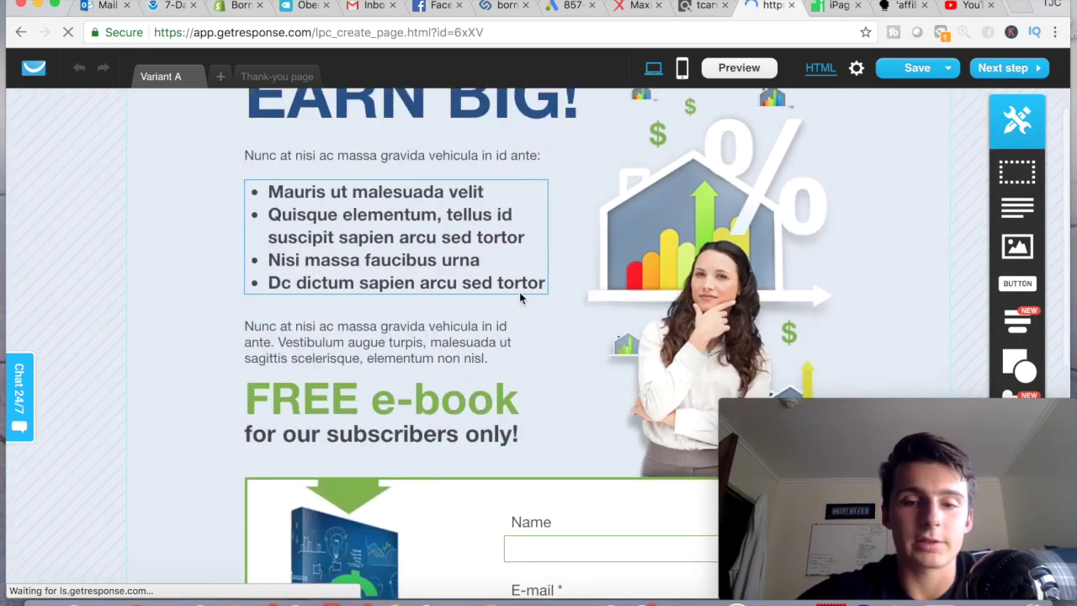
{"action": "scroll", "coordinate": [519, 292], "scroll_direction": "up", "scroll_amount": 5}
{"action": "scroll", "coordinate": [519, 295], "scroll_direction": "up", "scroll_amount": 1}
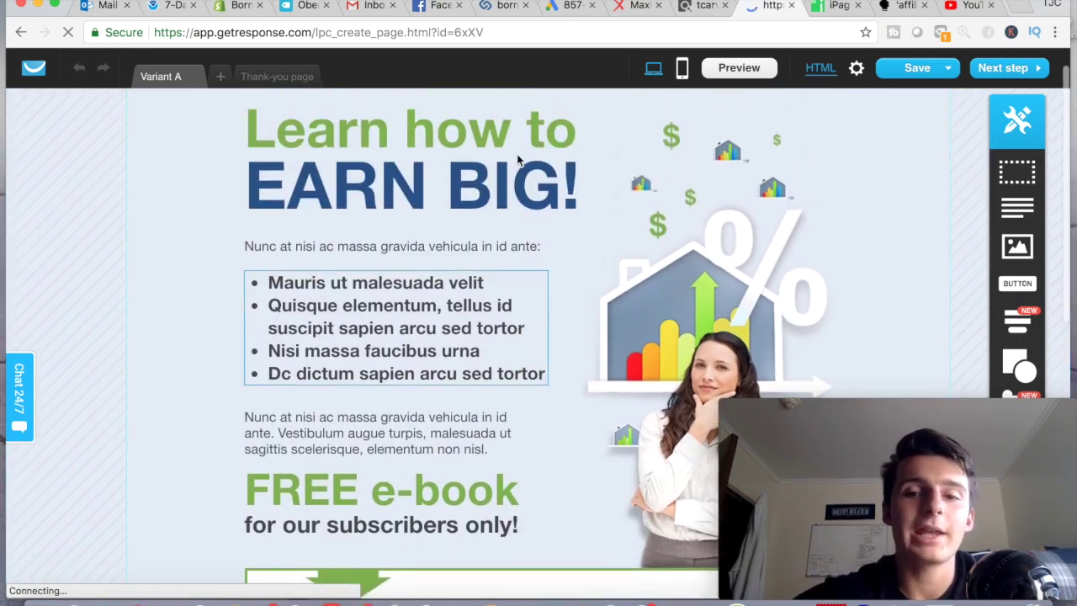
{"action": "scroll", "coordinate": [609, 265], "scroll_direction": "down", "scroll_amount": 2}
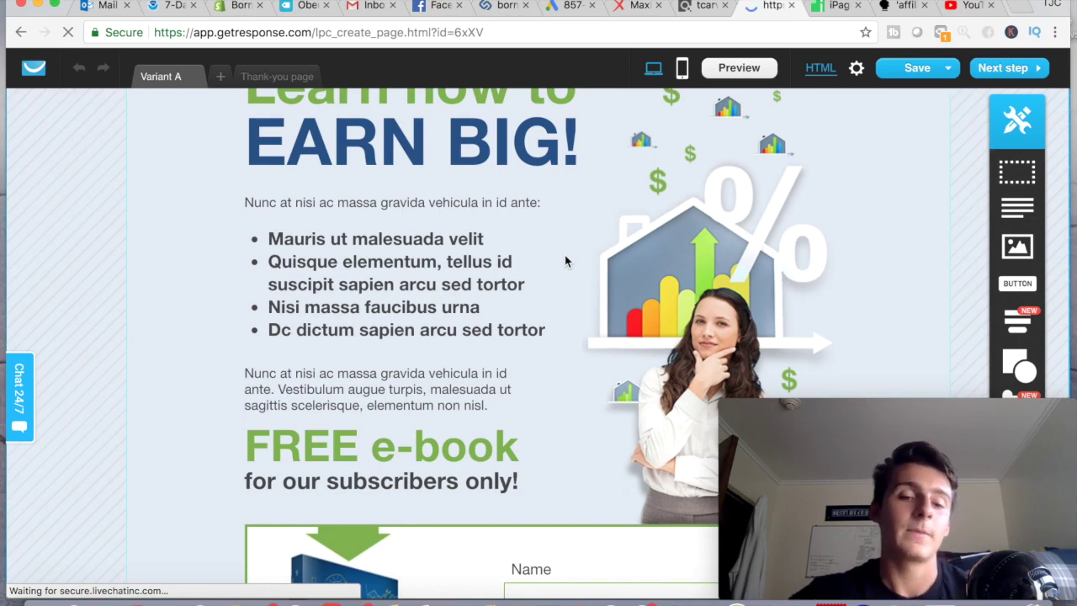
{"action": "scroll", "coordinate": [440, 318], "scroll_direction": "down", "scroll_amount": 2}
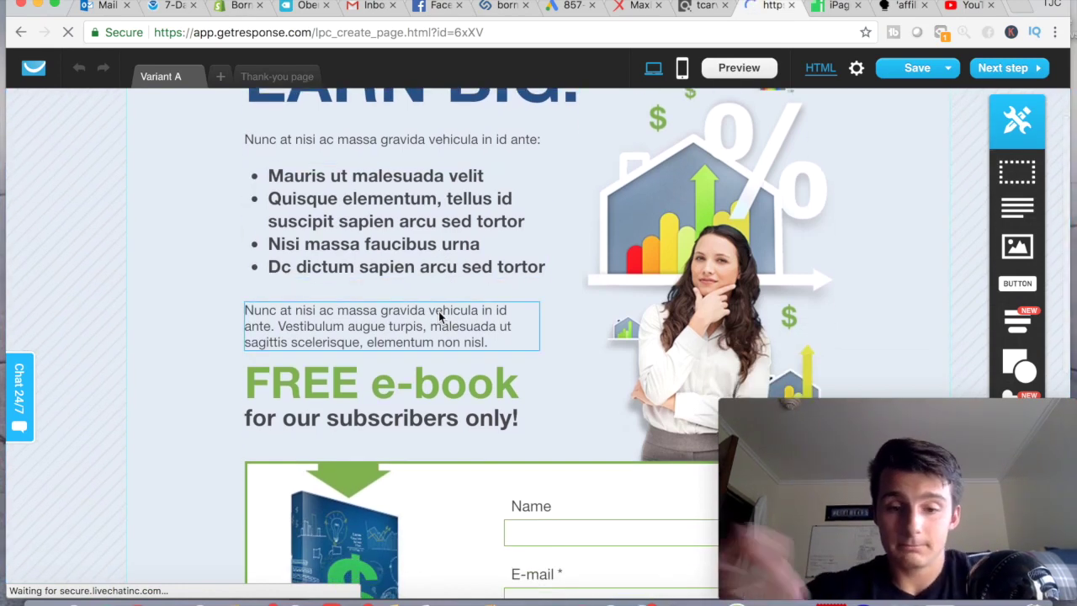
{"action": "scroll", "coordinate": [436, 303], "scroll_direction": "down", "scroll_amount": 5}
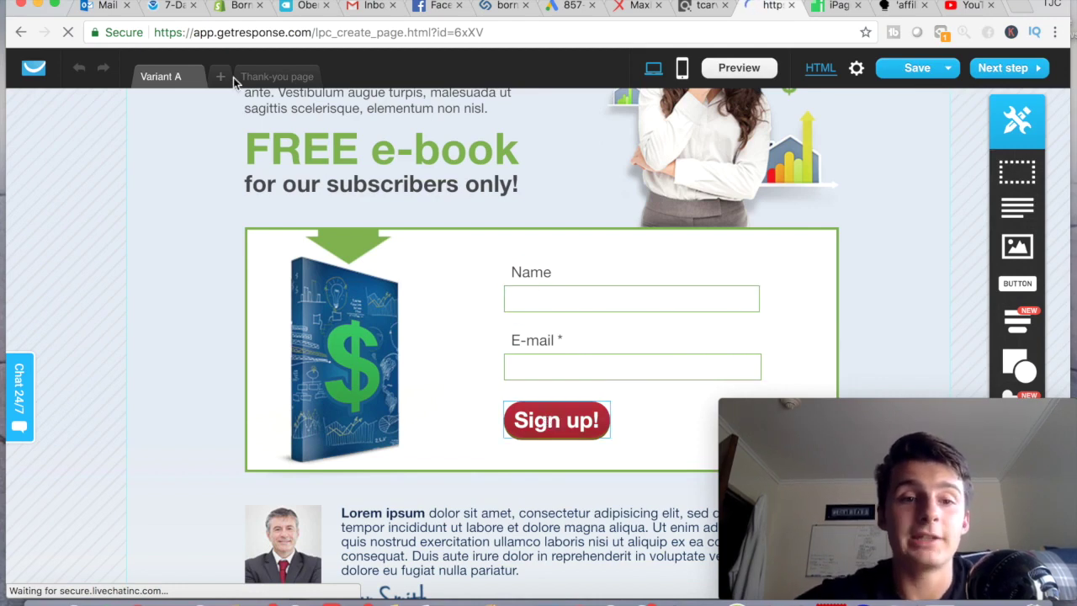
Switch to the Thank-you page and scroll through its Congratulations! content
{"action": "left_click", "coordinate": [267, 80]}
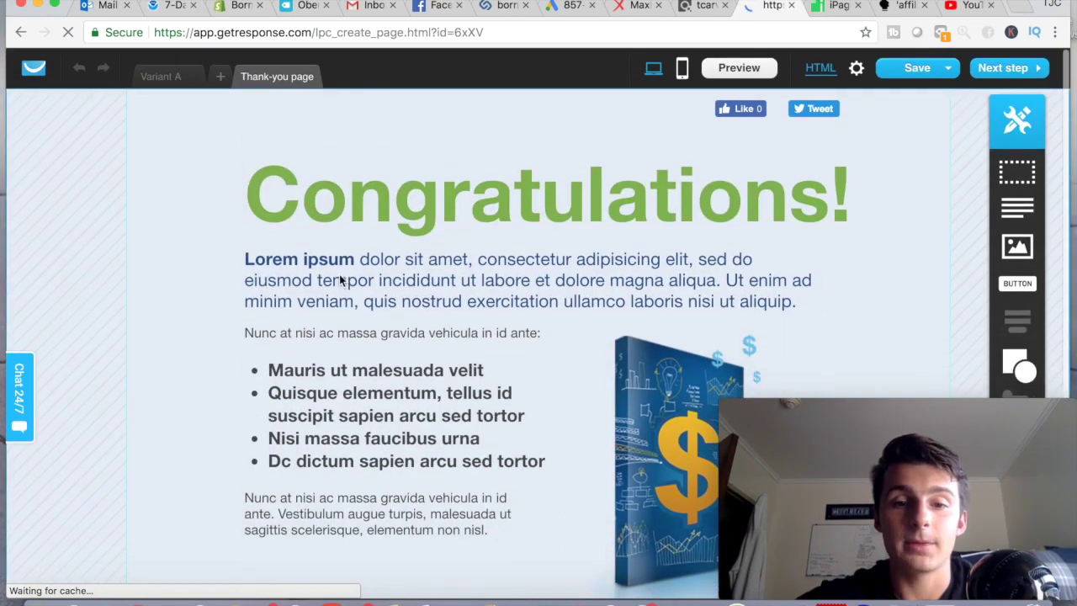
{"action": "scroll", "coordinate": [560, 186], "scroll_direction": "down", "scroll_amount": 2}
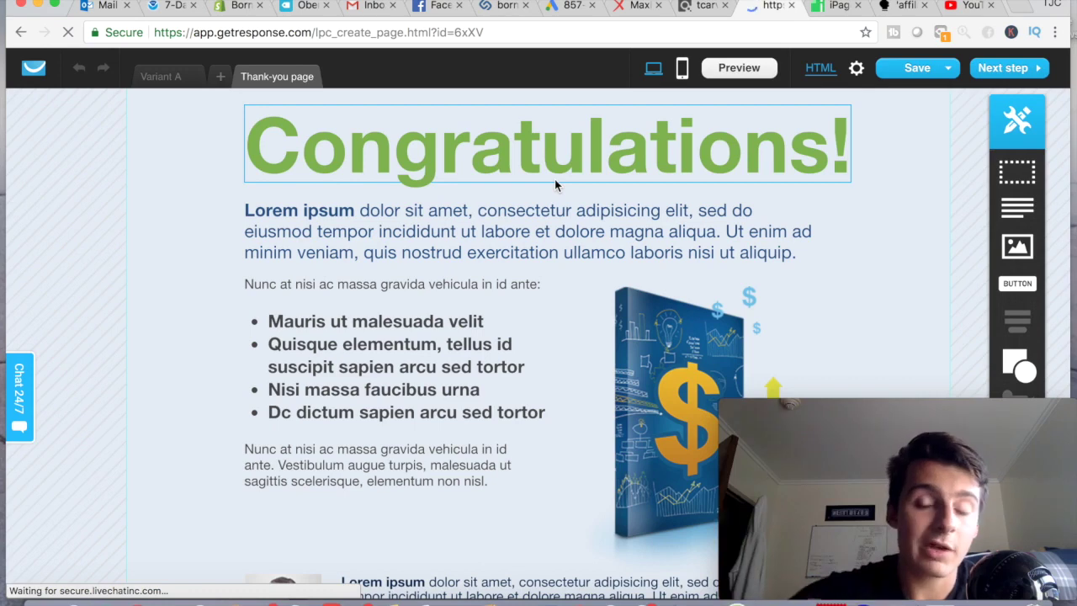
{"action": "scroll", "coordinate": [597, 240], "scroll_direction": "down", "scroll_amount": 3}
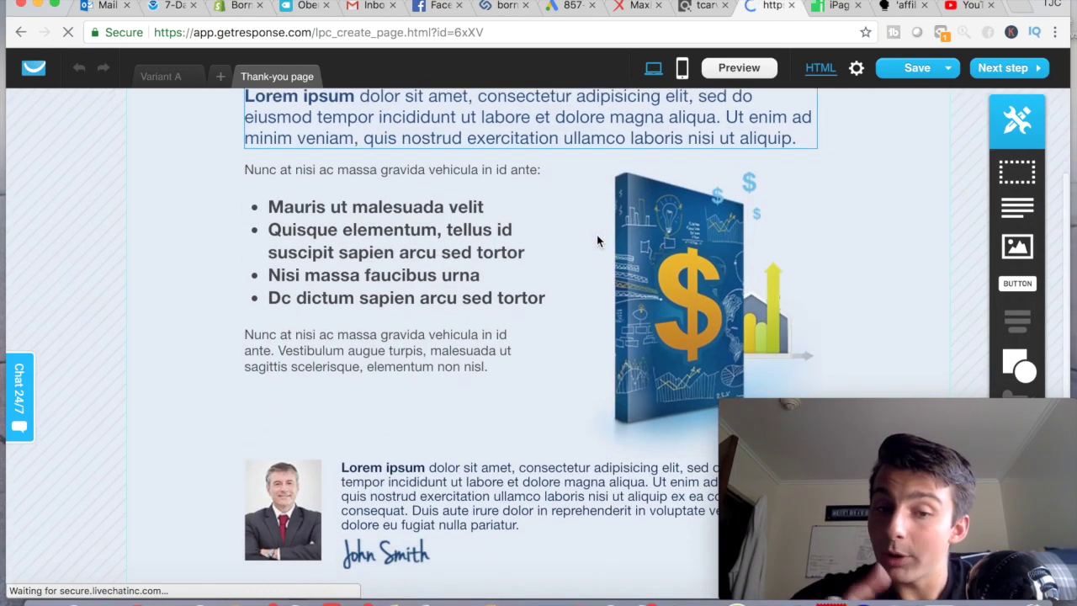
{"action": "scroll", "coordinate": [597, 241], "scroll_direction": "down", "scroll_amount": 1}
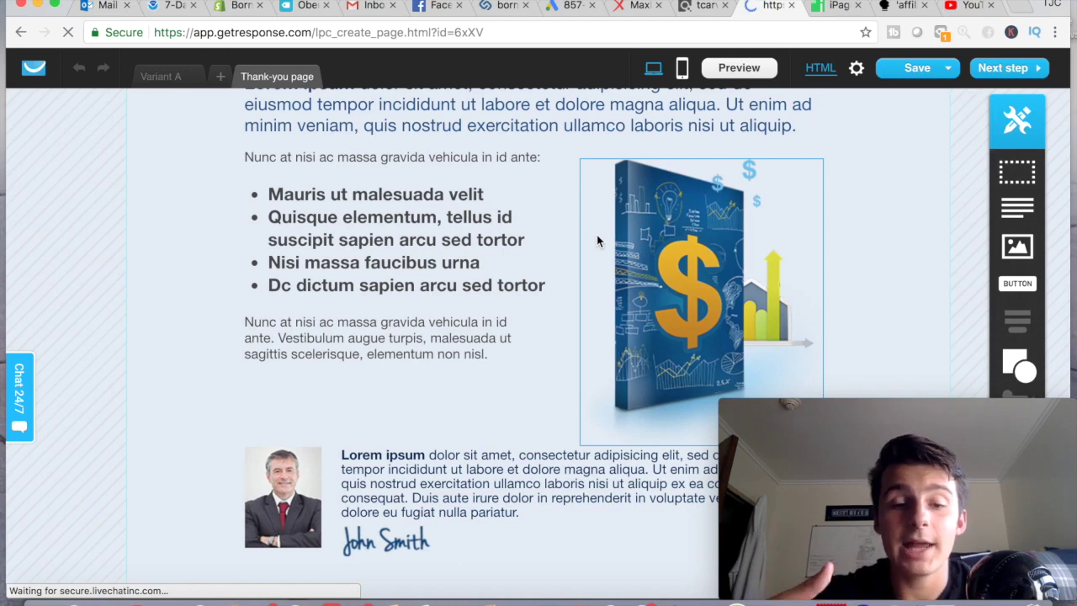
{"action": "scroll", "coordinate": [598, 241], "scroll_direction": "up", "scroll_amount": 5}
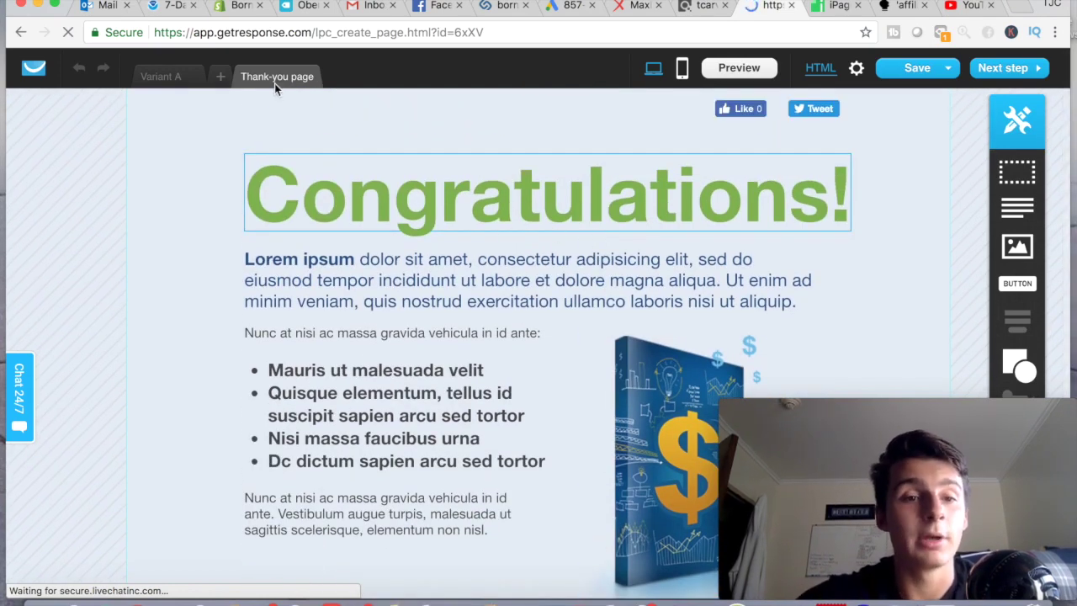
On Variant A, overwrite the bullet list with 'test' and scroll to Testimonials
{"action": "left_click", "coordinate": [161, 78]}
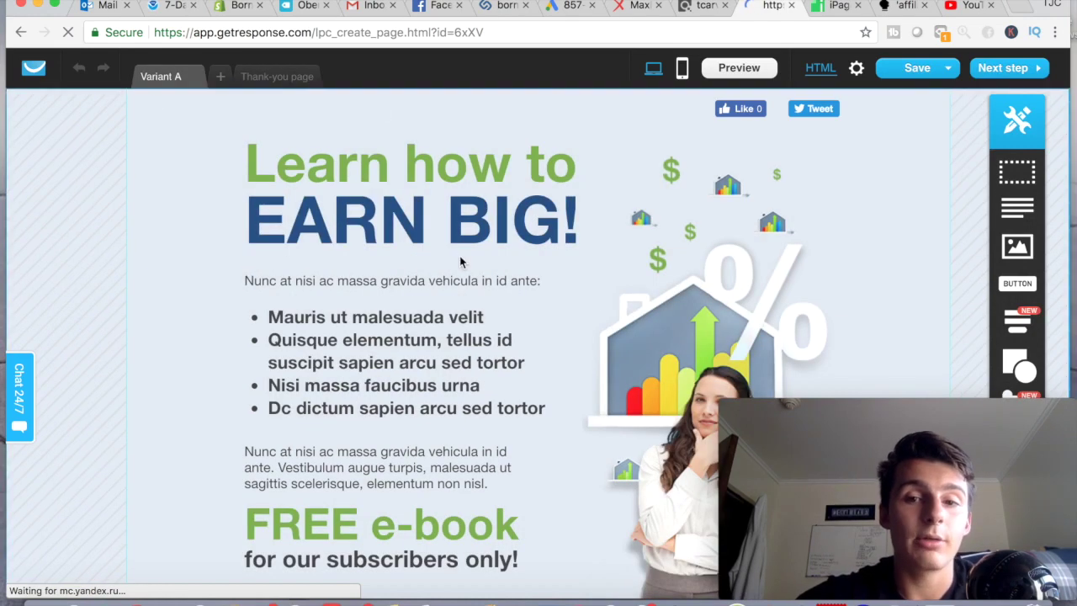
{"action": "scroll", "coordinate": [461, 262], "scroll_direction": "down", "scroll_amount": 2}
{"action": "scroll", "coordinate": [461, 262], "scroll_direction": "up", "scroll_amount": 2}
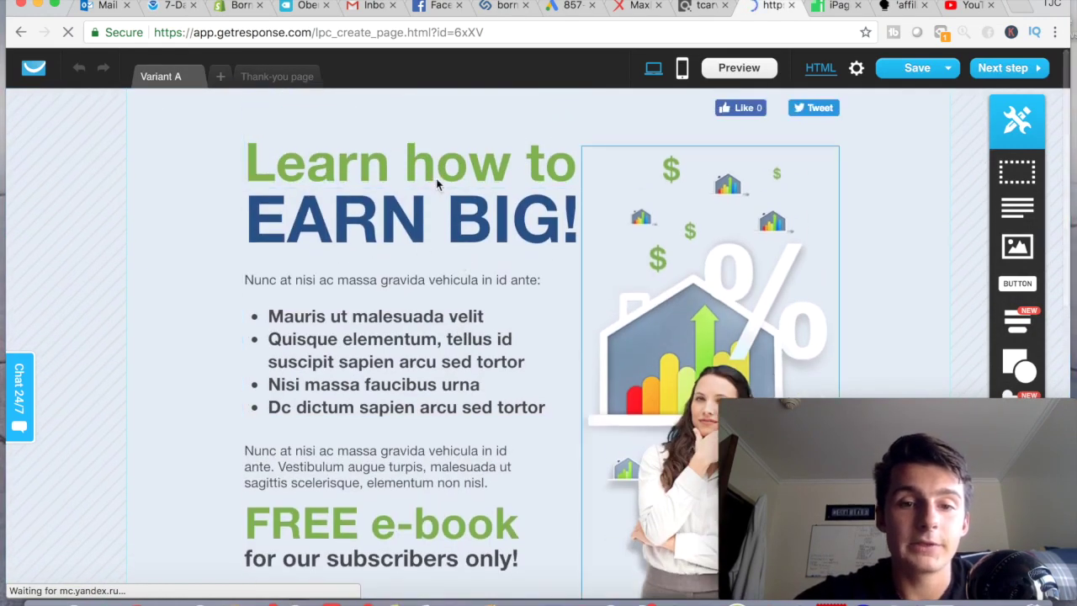
{"action": "left_click", "coordinate": [421, 337]}
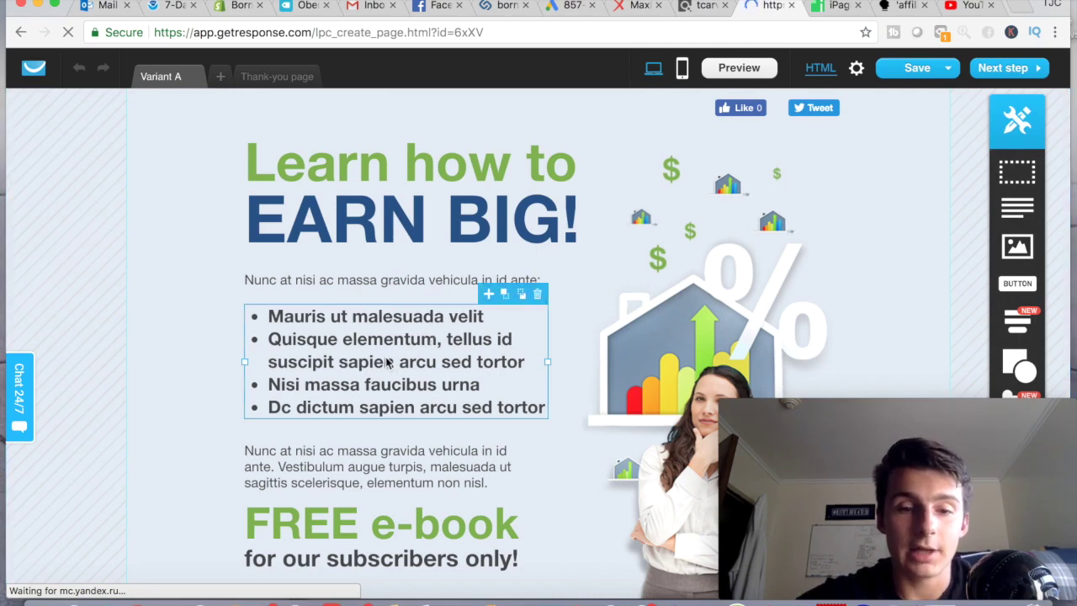
{"action": "double_click", "coordinate": [337, 358]}
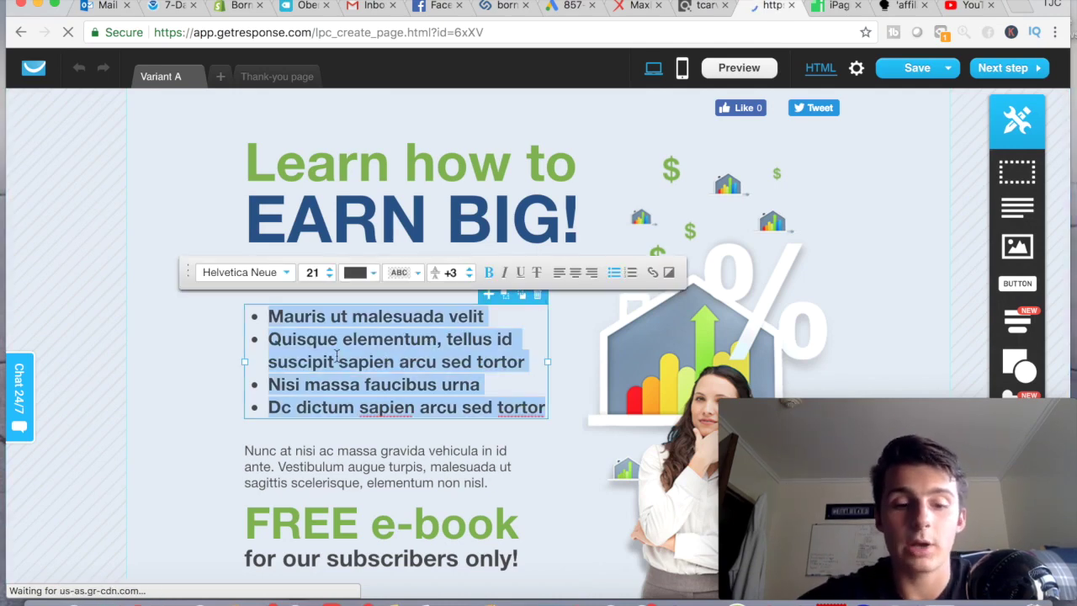
{"action": "type", "text": "ttt"}
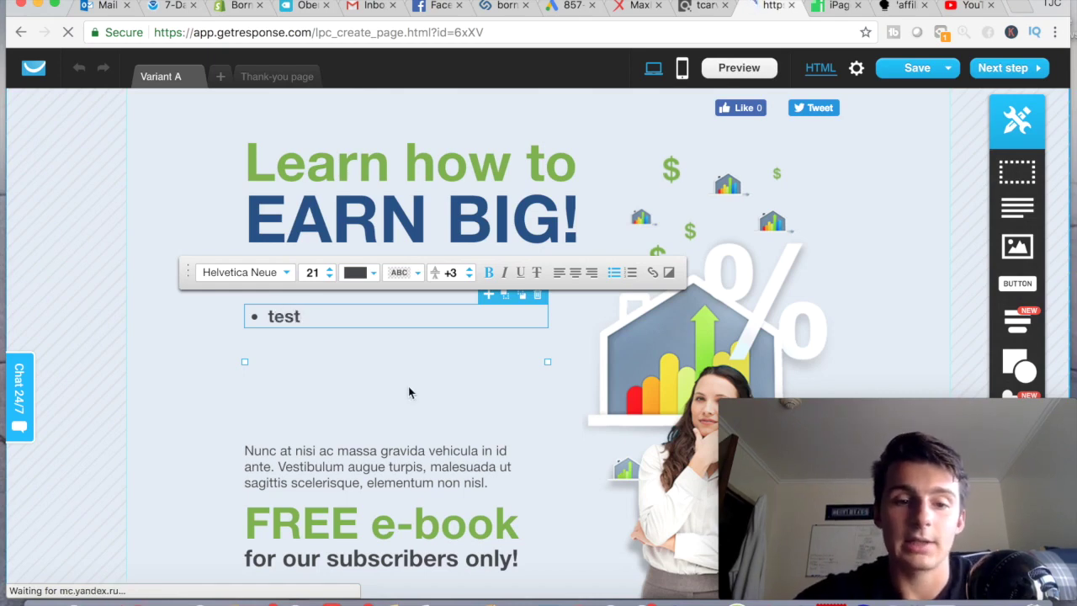
{"action": "scroll", "coordinate": [367, 430], "scroll_direction": "down", "scroll_amount": 3}
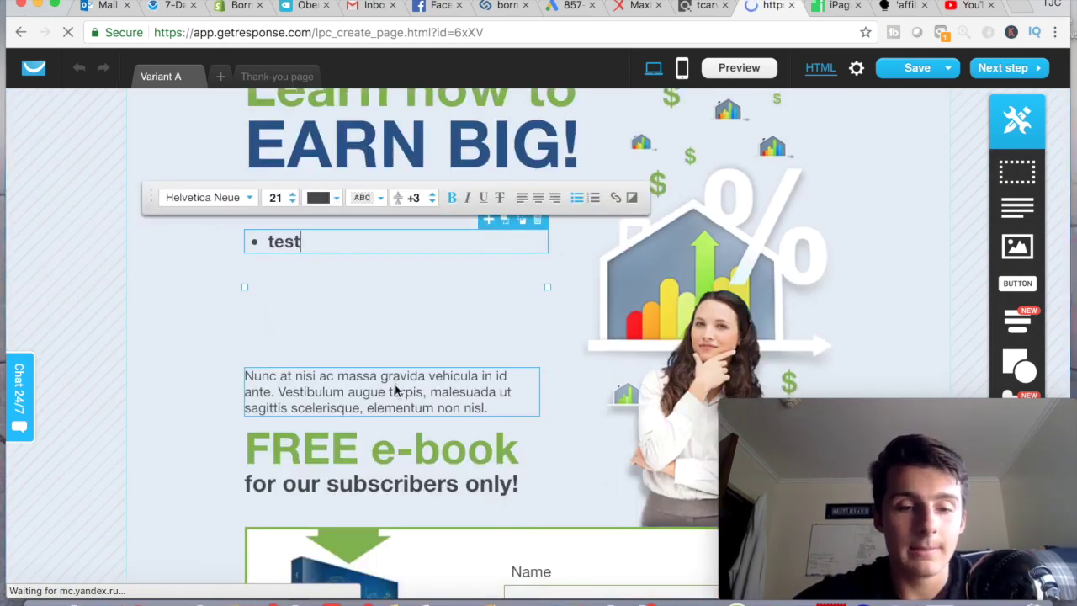
{"action": "scroll", "coordinate": [483, 212], "scroll_direction": "up", "scroll_amount": 1}
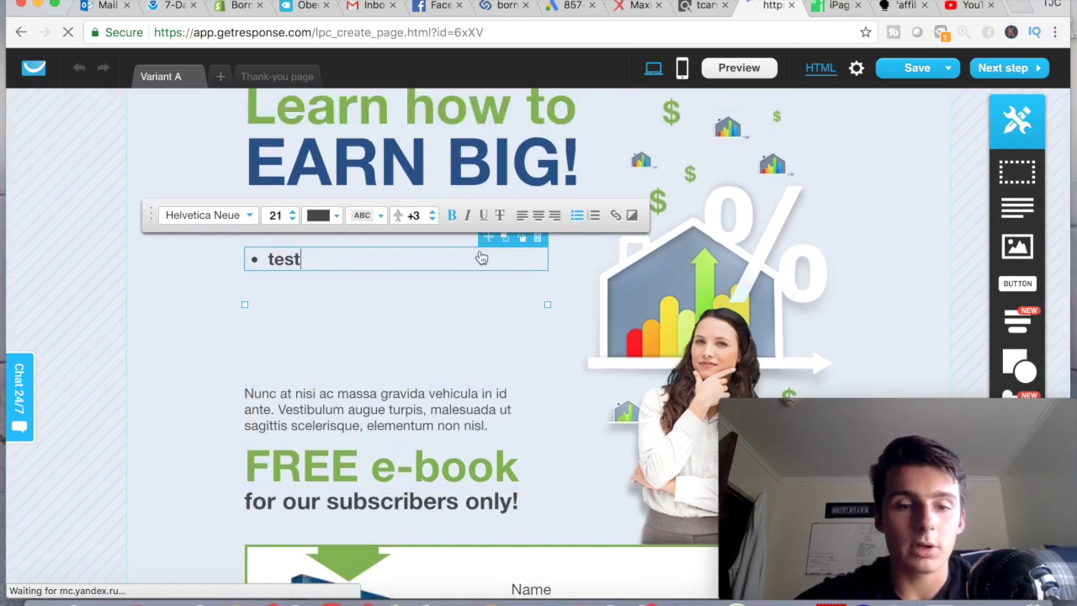
{"action": "scroll", "coordinate": [465, 362], "scroll_direction": "down", "scroll_amount": 10}
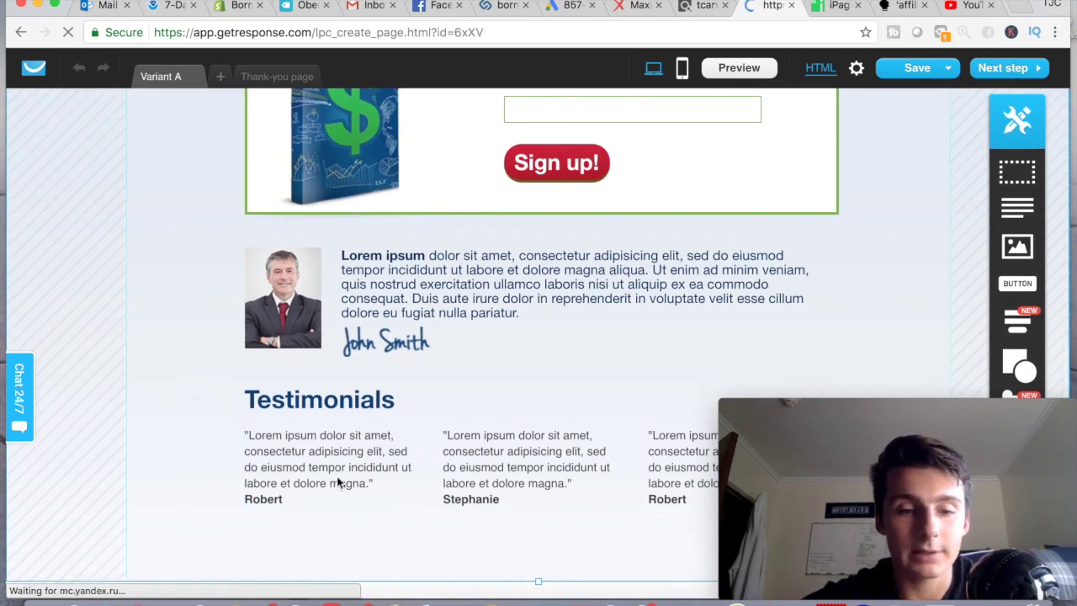
Delete the Testimonials heading and first quote, leaving two placeholder testimonials
{"action": "left_click", "coordinate": [396, 401]}
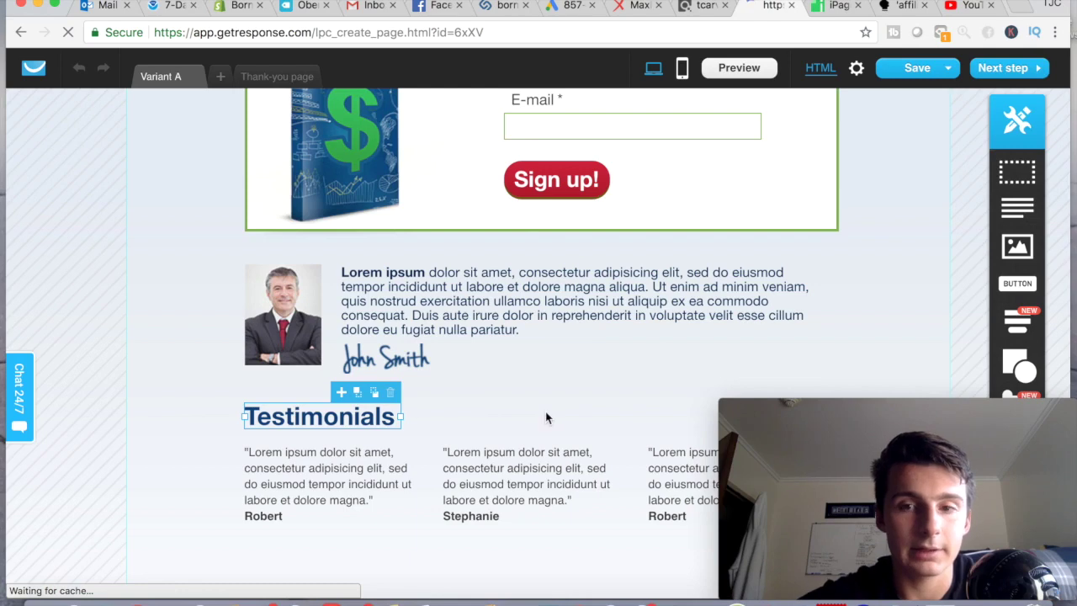
{"action": "key", "text": "Delete"}
{"action": "left_click", "coordinate": [406, 455]}
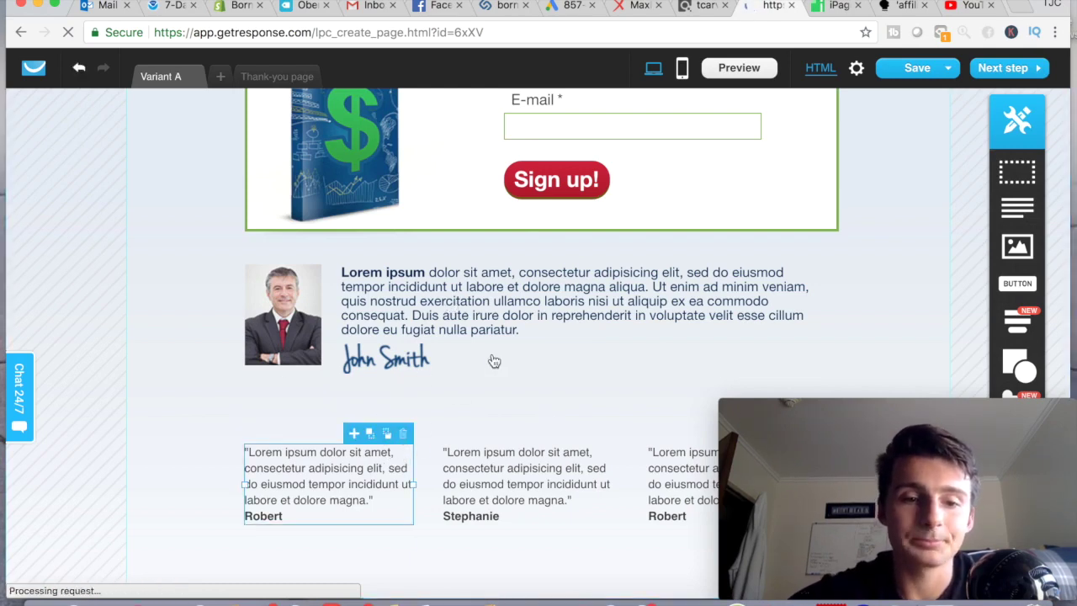
{"action": "key", "text": "Delete"}
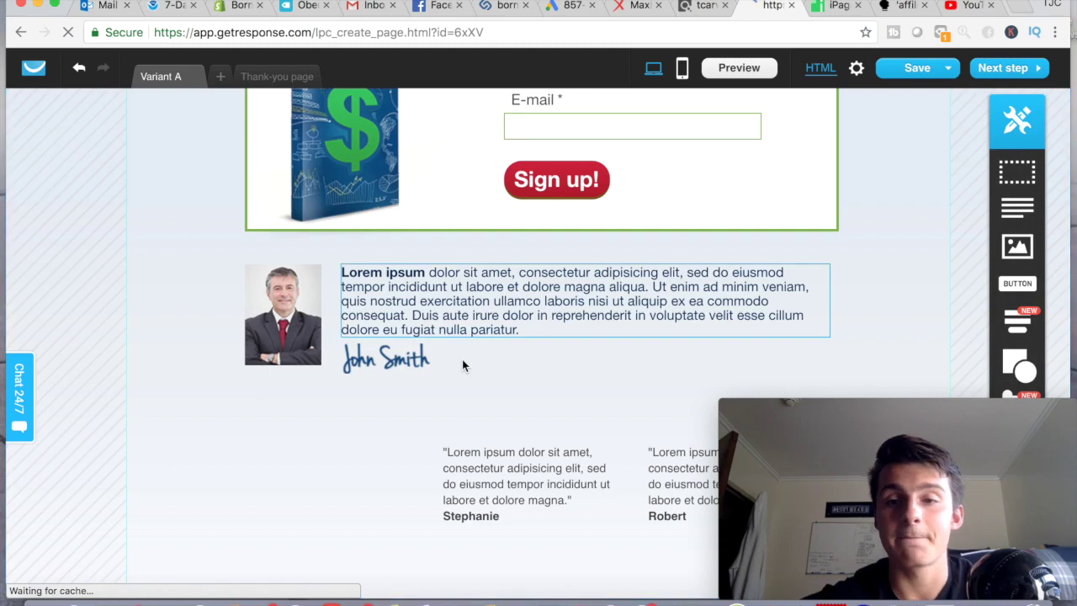
Advance to the next step, then return to the editor to build mobile versions
{"action": "scroll", "coordinate": [462, 359], "scroll_direction": "up", "scroll_amount": 5}
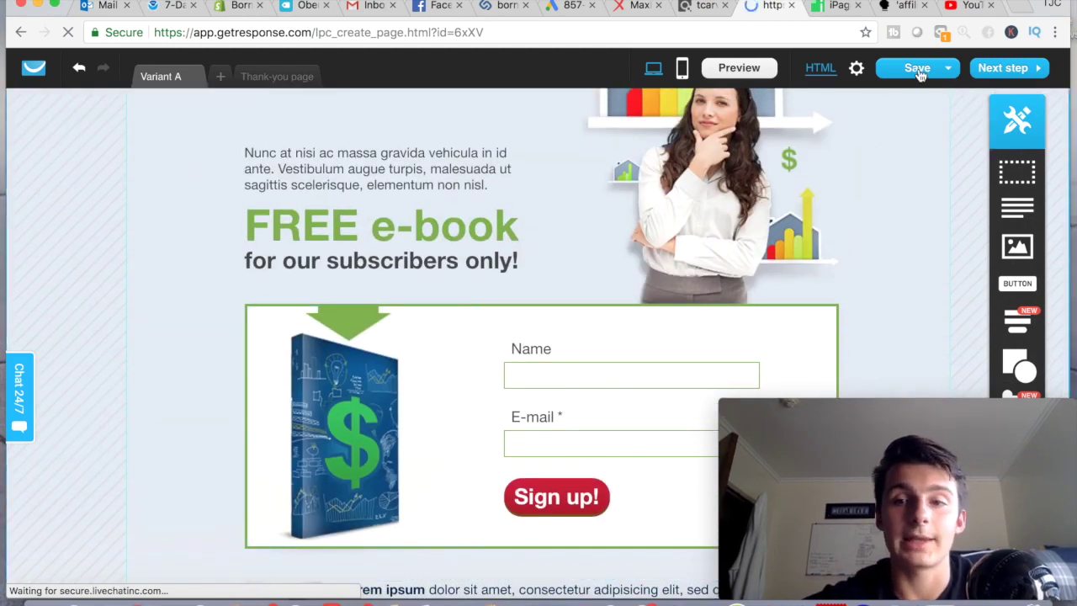
{"action": "left_click", "coordinate": [995, 69]}
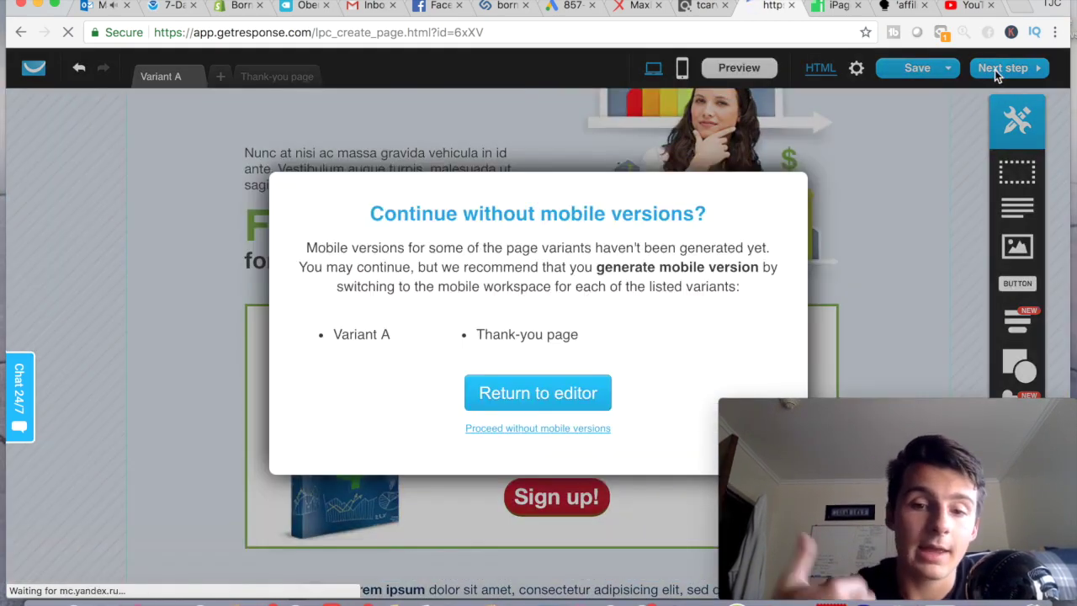
{"action": "left_click", "coordinate": [503, 394]}
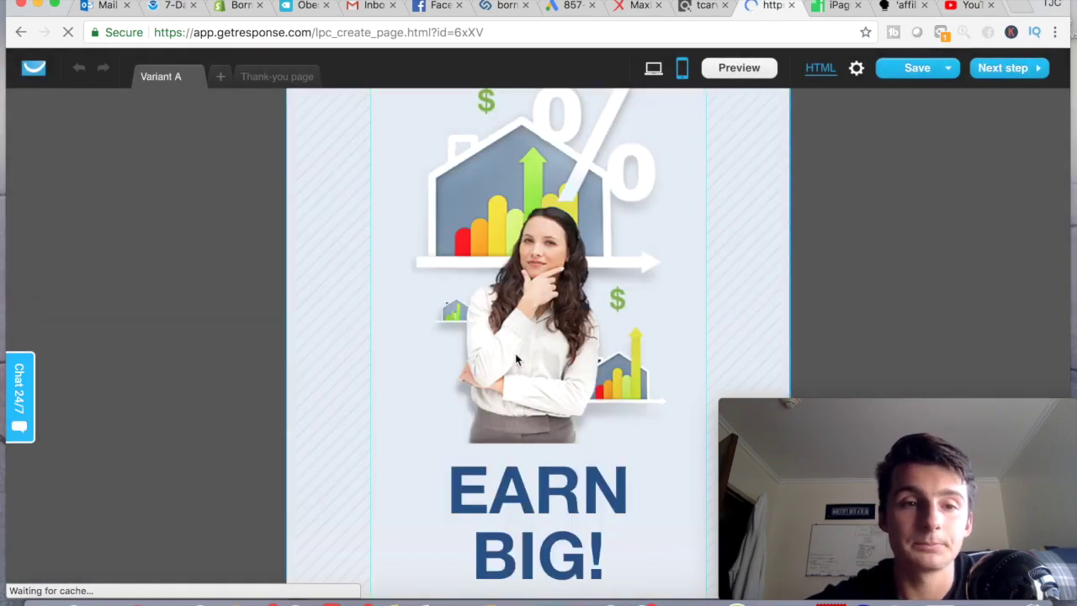
Review the Variant A mobile layout, then advance past the editor to the next step
{"action": "scroll", "coordinate": [543, 526], "scroll_direction": "down", "scroll_amount": 5}
{"action": "scroll", "coordinate": [542, 526], "scroll_direction": "down", "scroll_amount": 5}
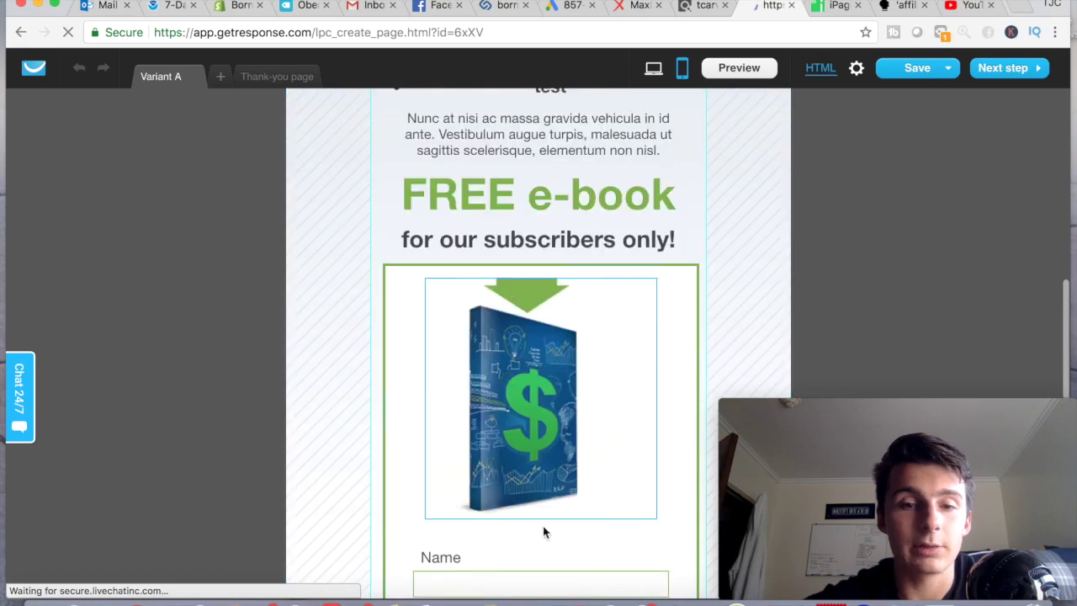
{"action": "scroll", "coordinate": [542, 532], "scroll_direction": "up", "scroll_amount": 10}
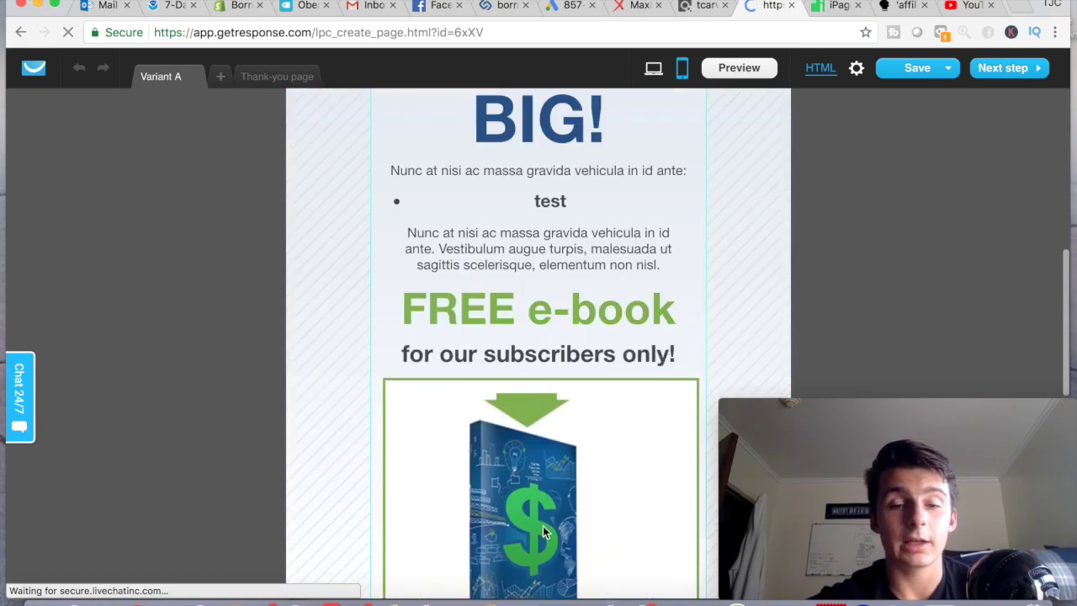
{"action": "scroll", "coordinate": [560, 378], "scroll_direction": "down", "scroll_amount": 10}
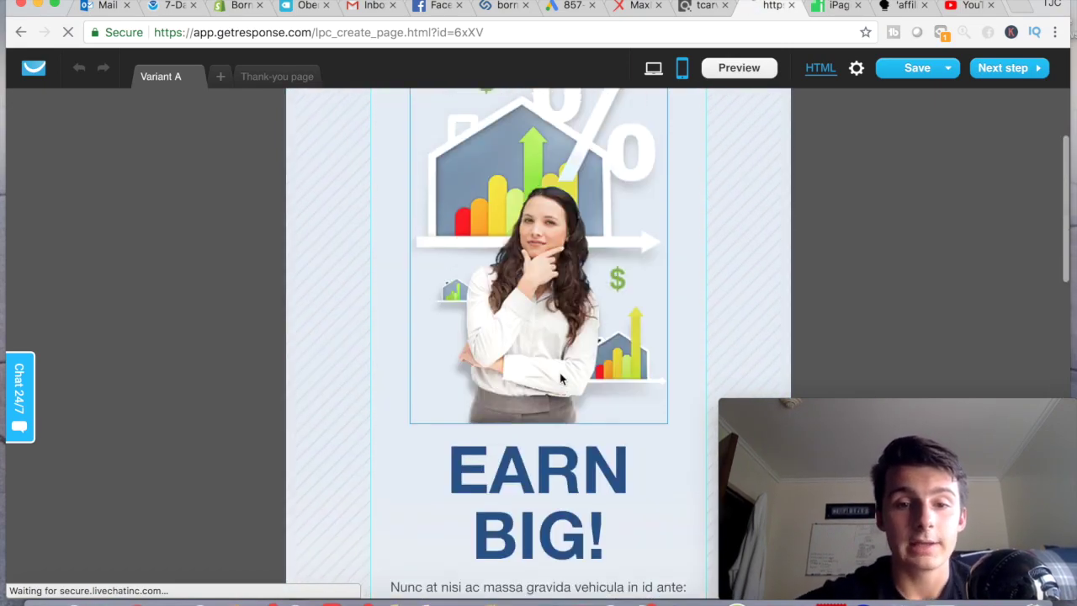
{"action": "scroll", "coordinate": [560, 378], "scroll_direction": "down", "scroll_amount": 5}
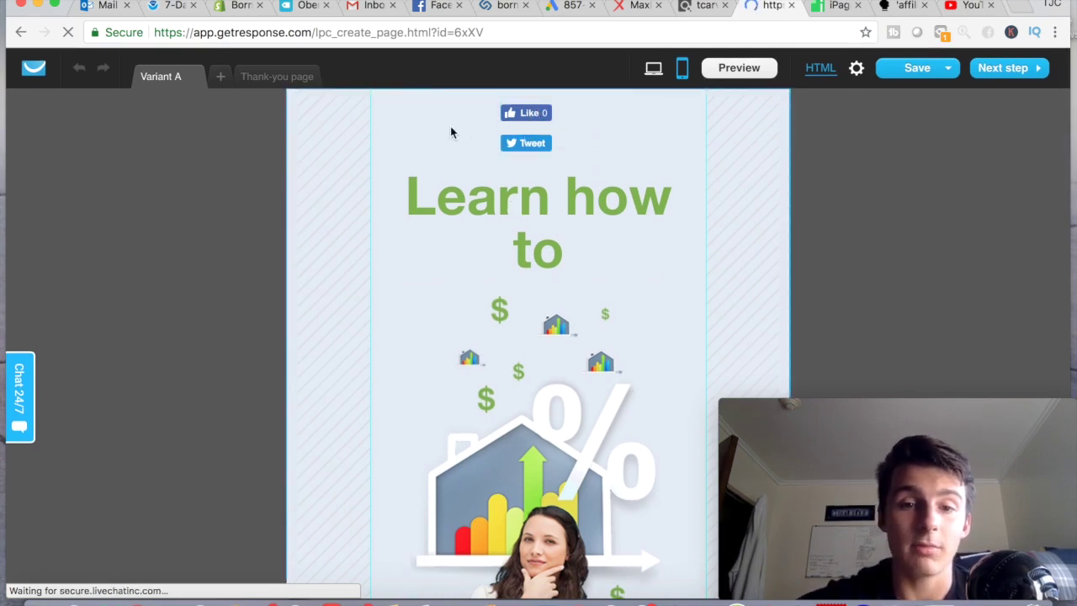
{"action": "left_click", "coordinate": [610, 109]}
{"action": "scroll", "coordinate": [621, 238], "scroll_direction": "down", "scroll_amount": 3}
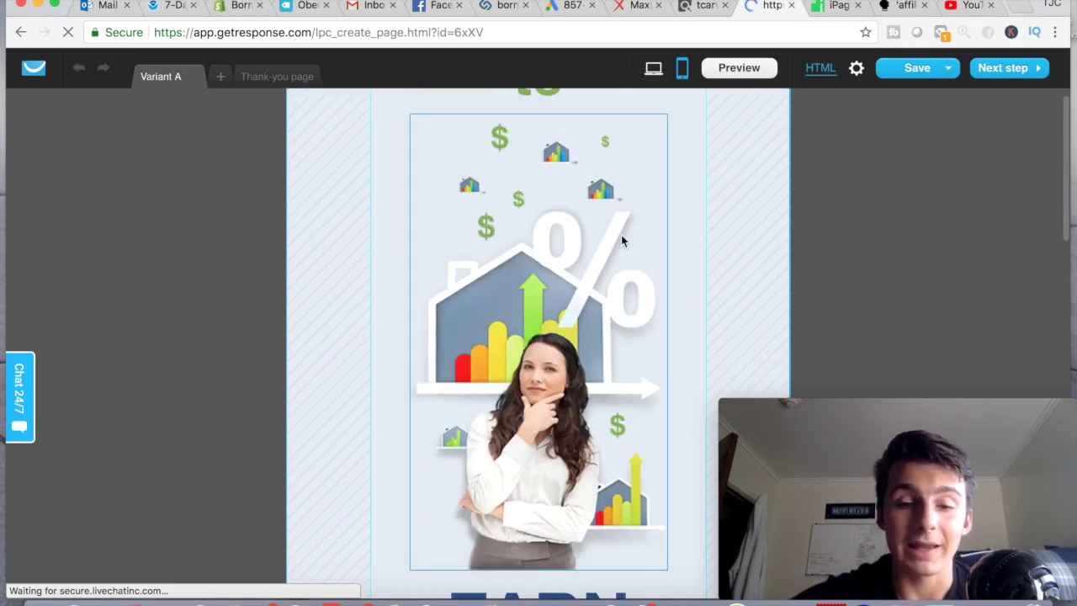
{"action": "left_click", "coordinate": [1009, 72]}
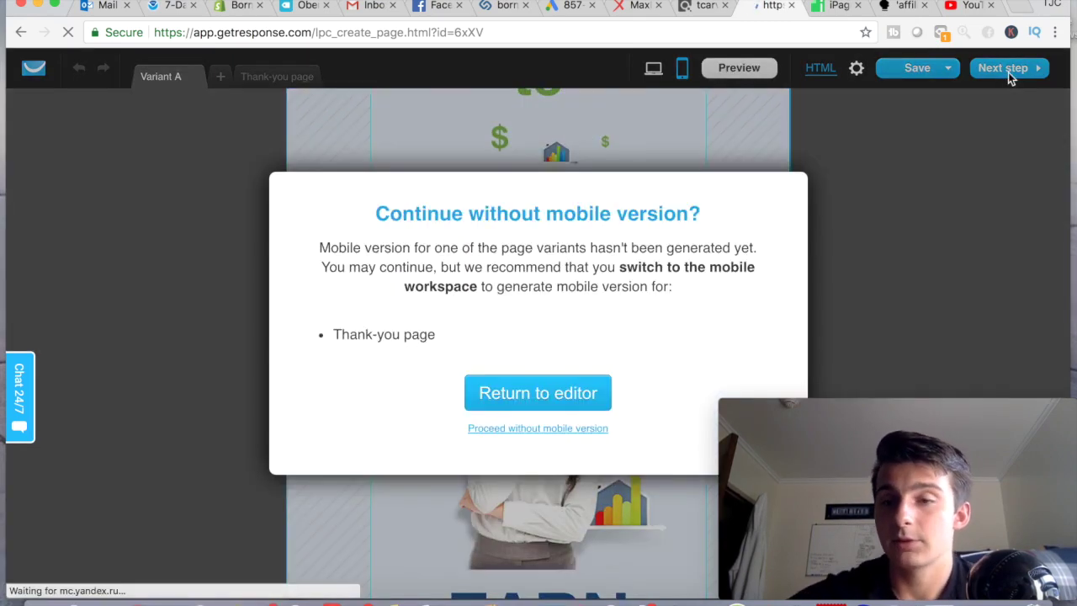
Proceed without a mobile version of the Thank-you page
{"action": "left_click", "coordinate": [549, 431]}
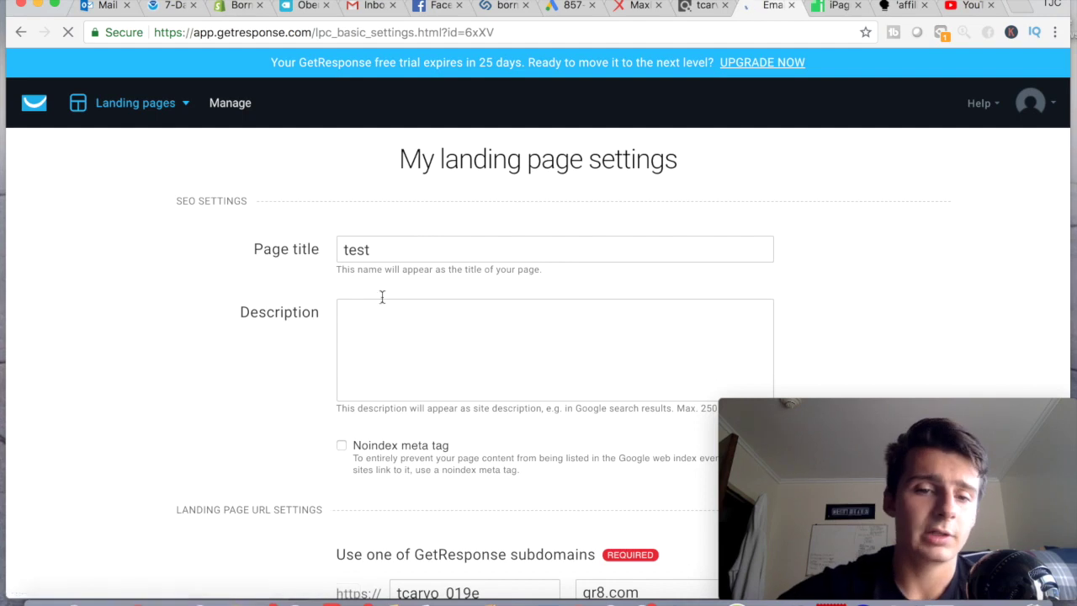
Replace the subdomain with 'freeaffiliatebook' and check the gr8.com domain list
{"action": "left_click", "coordinate": [426, 368]}
{"action": "scroll", "coordinate": [425, 368], "scroll_direction": "down", "scroll_amount": 3}
{"action": "scroll", "coordinate": [426, 368], "scroll_direction": "down", "scroll_amount": 1}
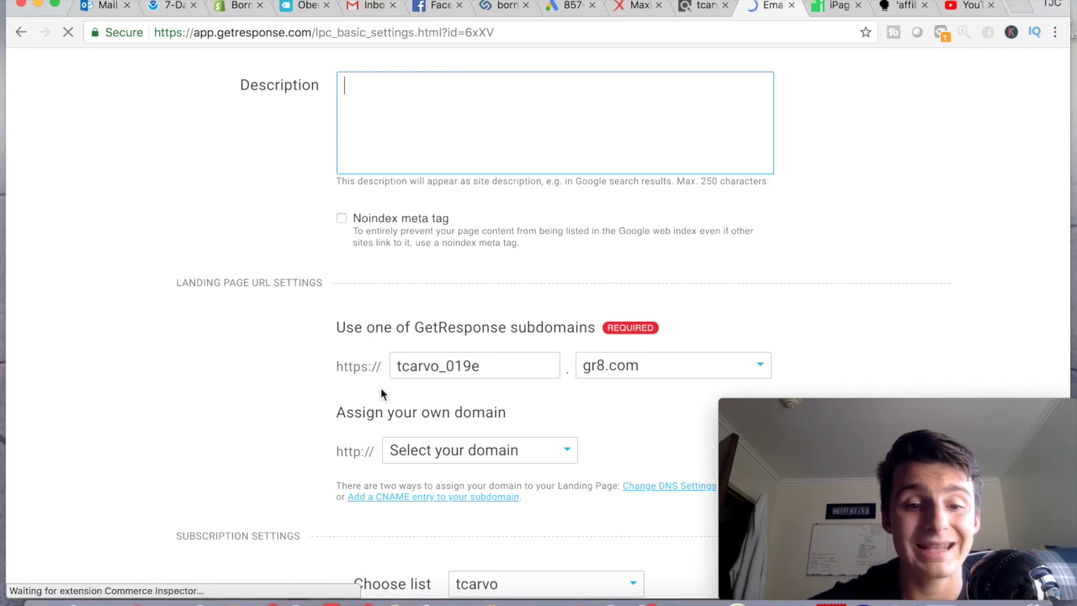
{"action": "double_click", "coordinate": [496, 367]}
{"action": "left_click_drag", "start_coordinate": [497, 367], "coordinate": [455, 364]}
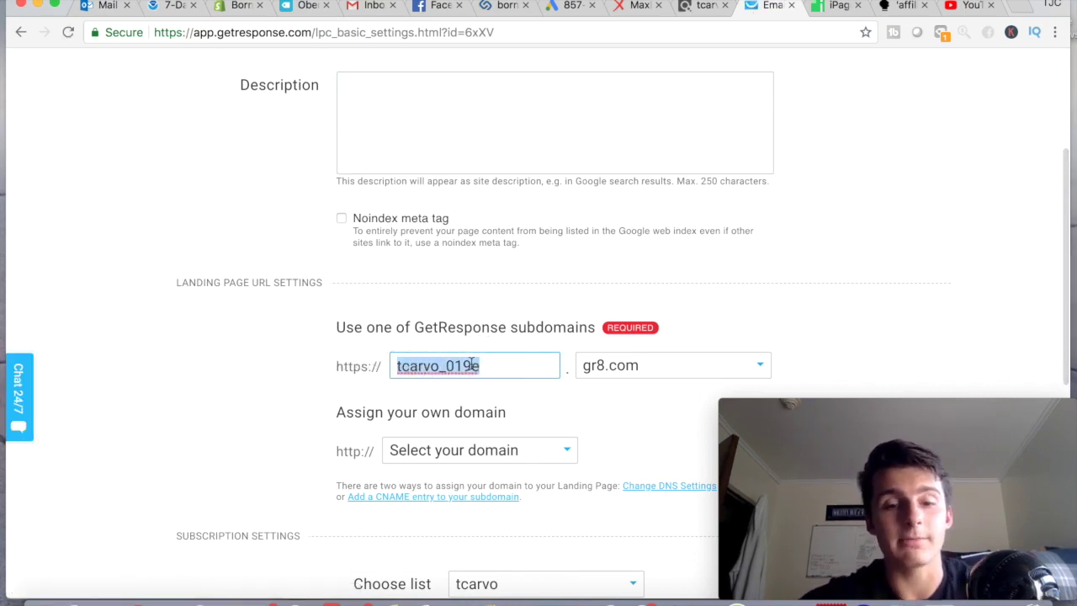
{"action": "type", "text": "freea"}
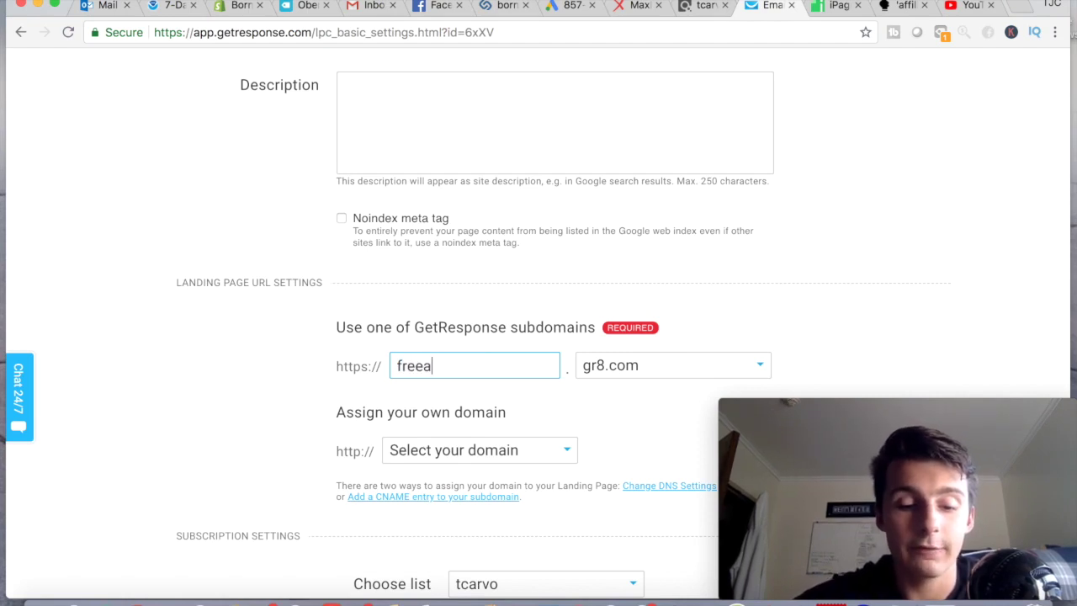
{"action": "type", "text": "ffi"}
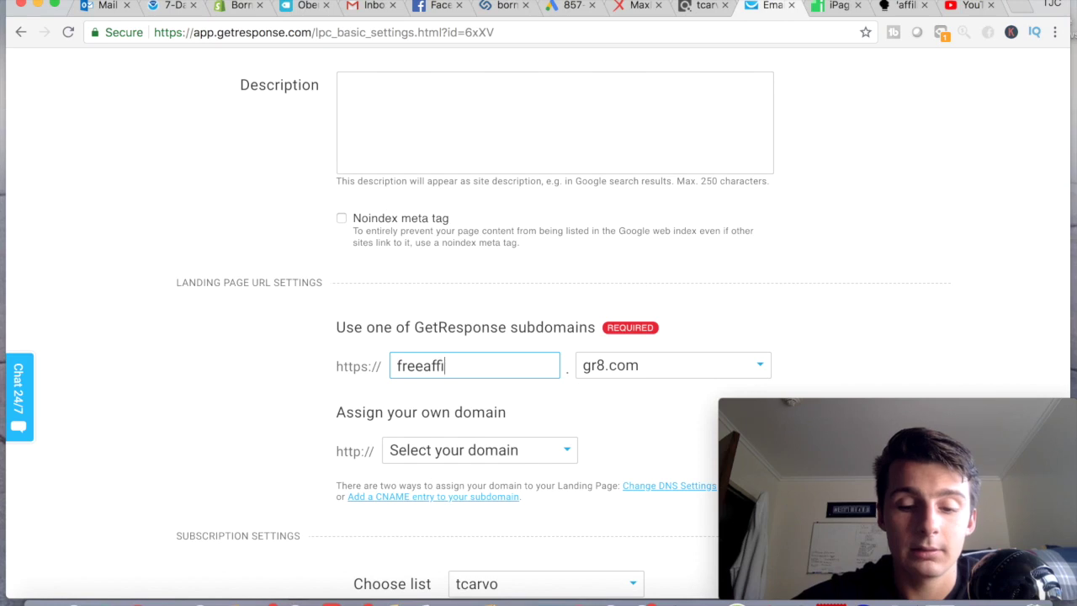
{"action": "type", "text": "liatebook"}
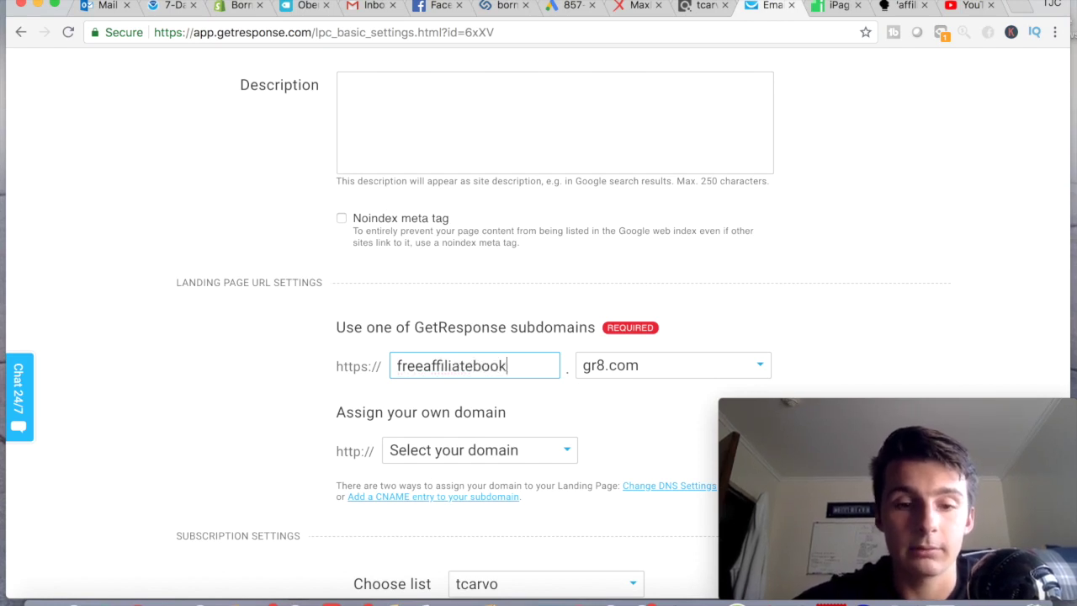
{"action": "left_click", "coordinate": [632, 368]}
{"action": "scroll", "coordinate": [626, 370], "scroll_direction": "down", "scroll_amount": 2}
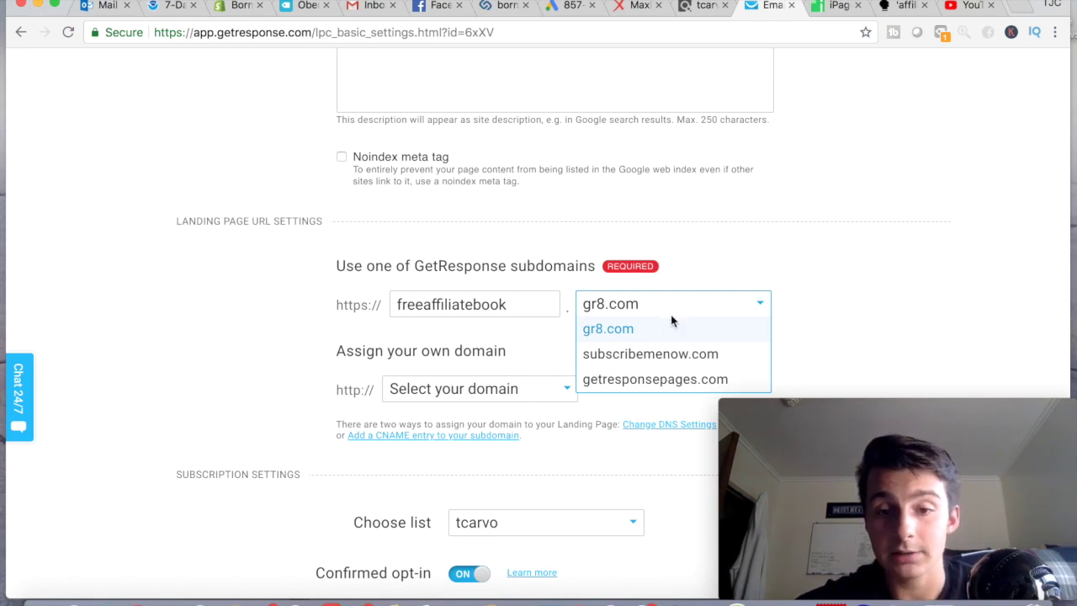
Keep gr8.com as the domain, leaving the own-domain options unchanged
{"action": "left_click", "coordinate": [443, 389]}
{"action": "left_click", "coordinate": [443, 394]}
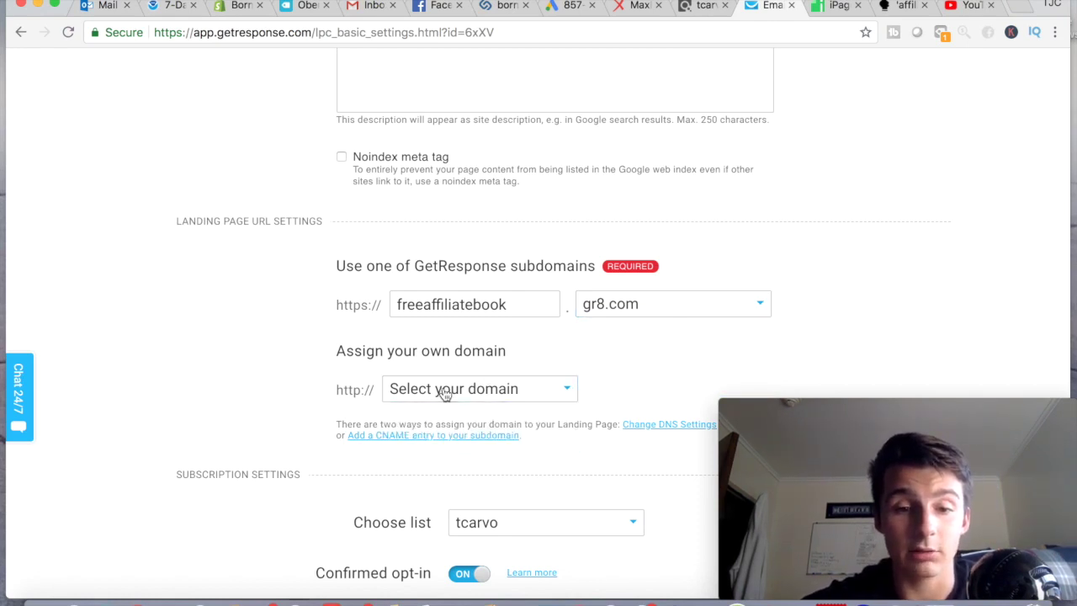
{"action": "left_click", "coordinate": [611, 303]}
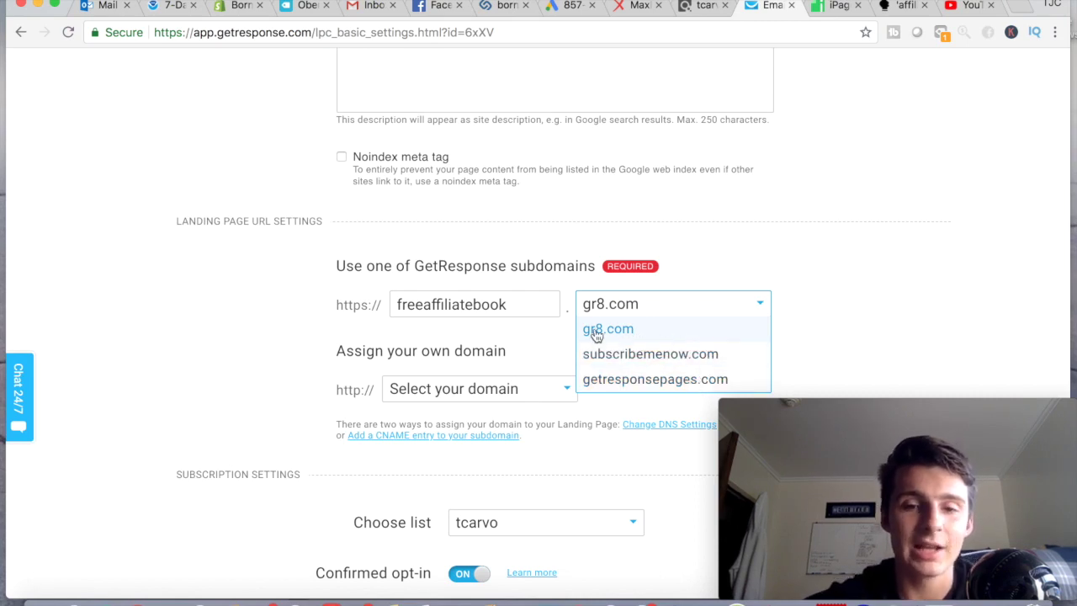
{"action": "left_click", "coordinate": [877, 310]}
{"action": "scroll", "coordinate": [876, 310], "scroll_direction": "down", "scroll_amount": 2}
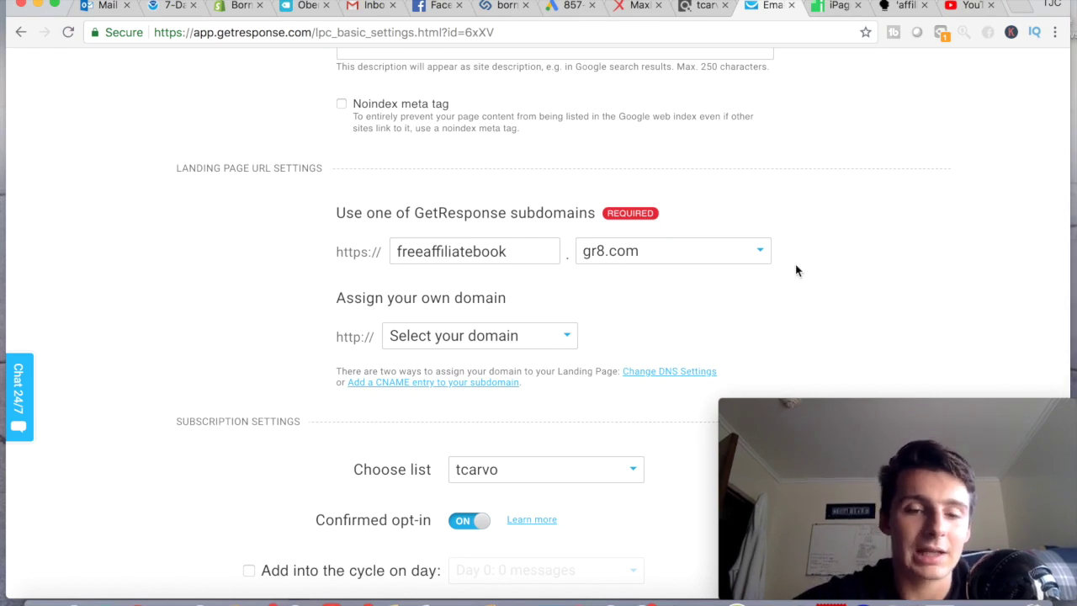
{"action": "scroll", "coordinate": [796, 270], "scroll_direction": "down", "scroll_amount": 2}
{"action": "scroll", "coordinate": [471, 361], "scroll_direction": "down", "scroll_amount": 2}
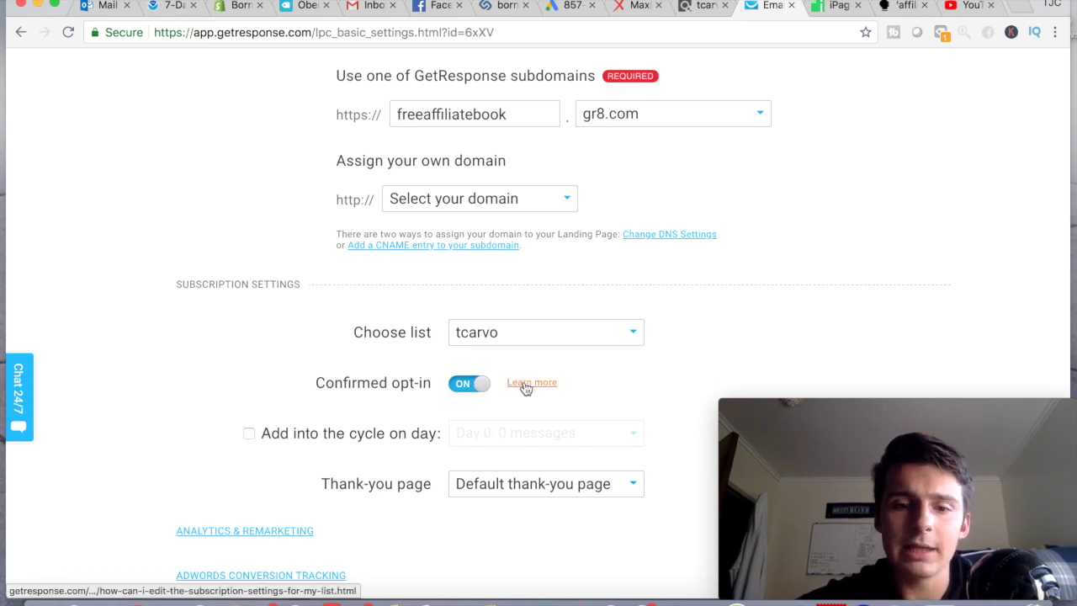
Toggle confirmed opt-in off and back on, leaving it enabled
{"action": "left_click", "coordinate": [472, 386]}
{"action": "left_click", "coordinate": [472, 385]}
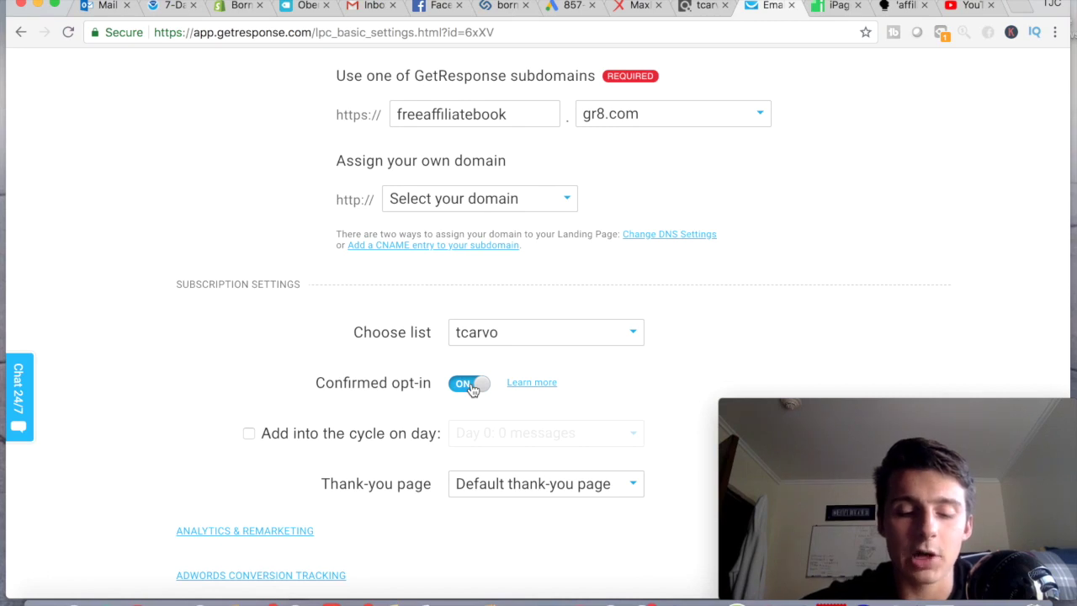
{"action": "left_click", "coordinate": [471, 386]}
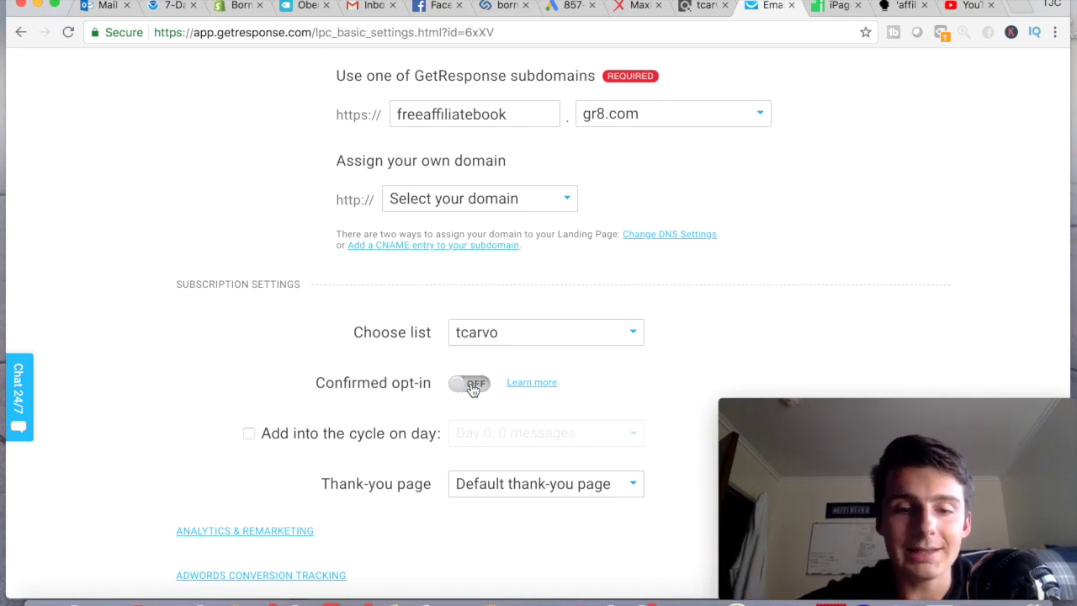
{"action": "left_click", "coordinate": [472, 385]}
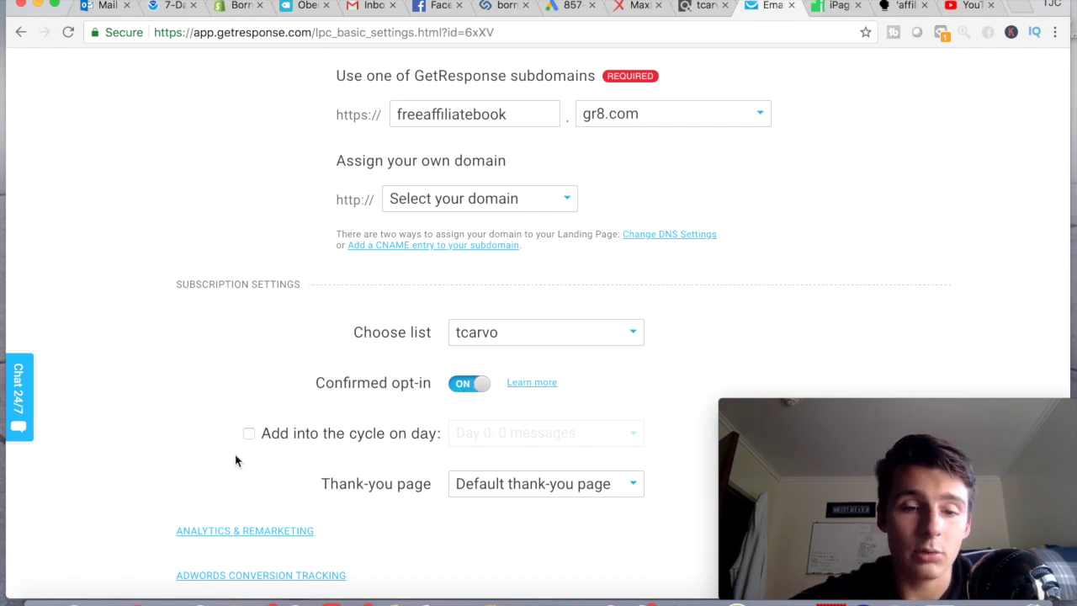
Add new subscribers to the autoresponder cycle starting on Day 0
{"action": "left_click", "coordinate": [250, 434]}
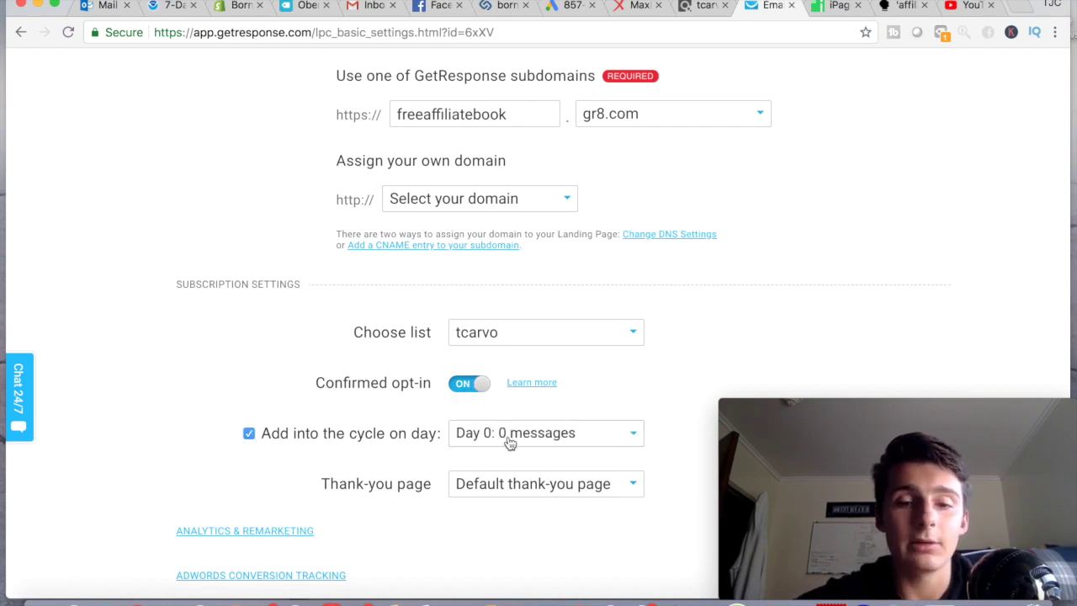
{"action": "left_click", "coordinate": [510, 441]}
{"action": "left_click", "coordinate": [508, 459]}
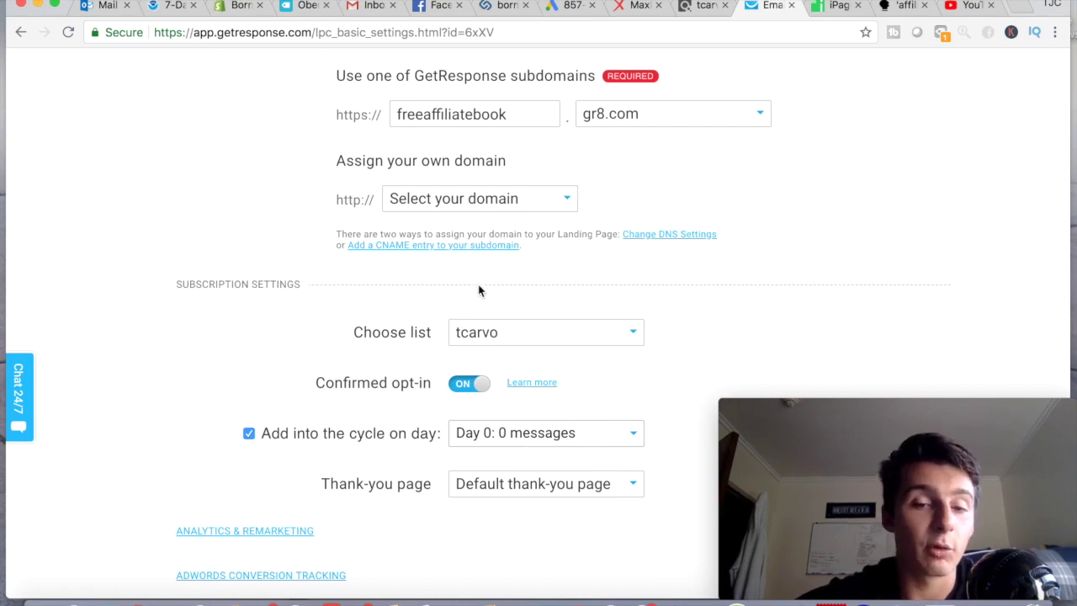
{"action": "left_click", "coordinate": [517, 433]}
{"action": "left_click", "coordinate": [517, 435]}
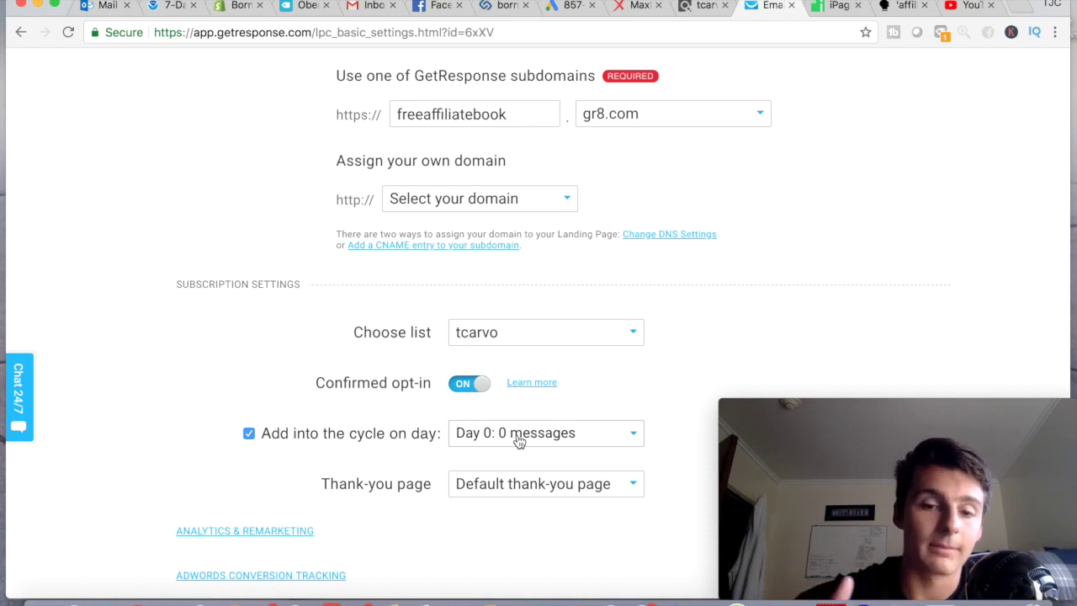
Bring up the Thank-you page options in Subscription Settings
{"action": "scroll", "coordinate": [536, 479], "scroll_direction": "down", "scroll_amount": 2}
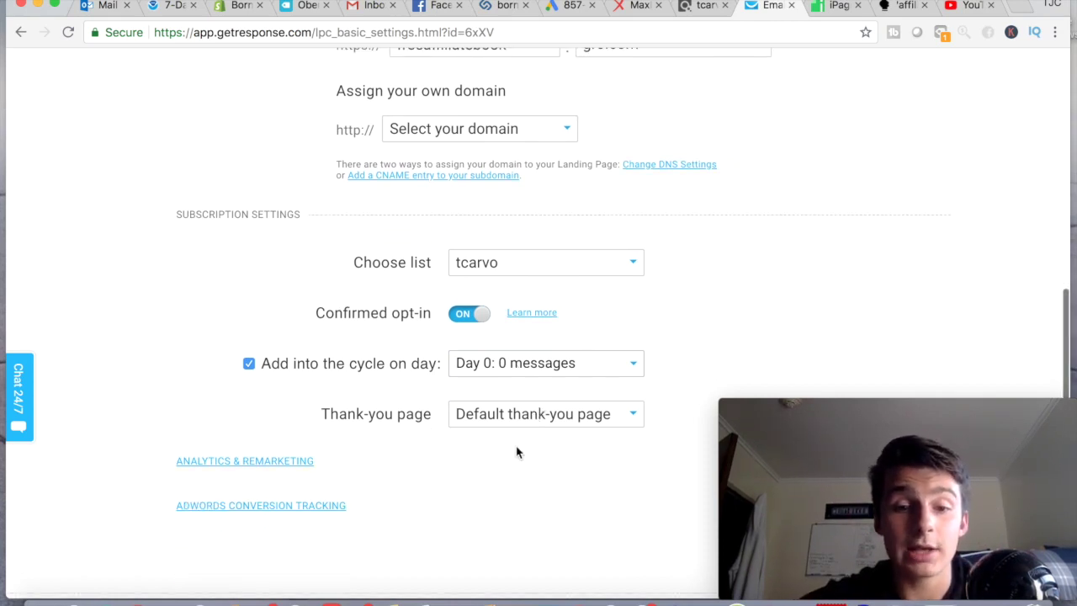
{"action": "scroll", "coordinate": [335, 418], "scroll_direction": "down", "scroll_amount": 2}
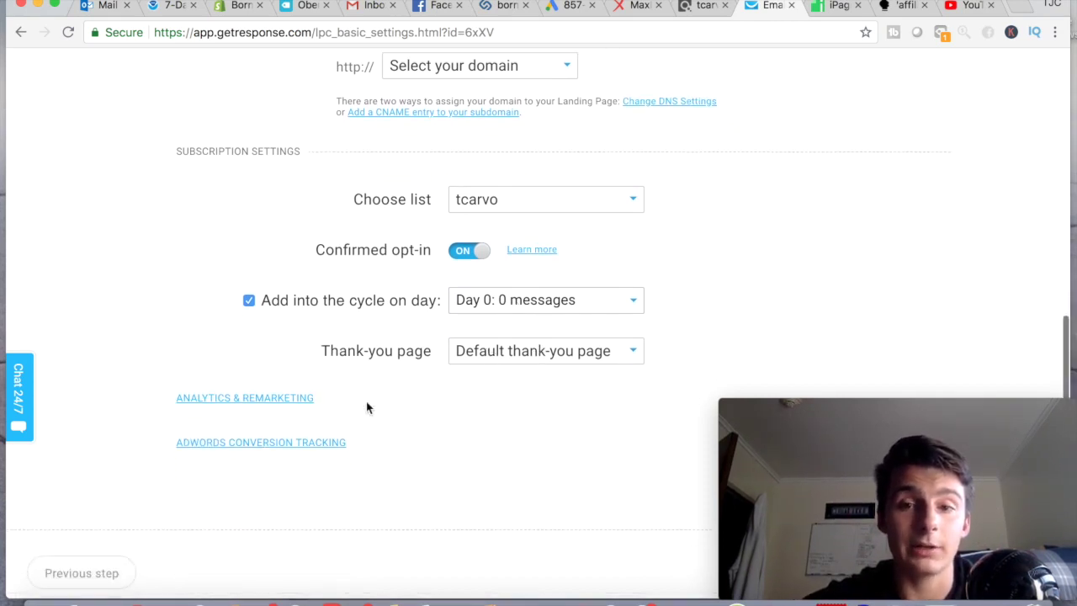
{"action": "left_click", "coordinate": [504, 362]}
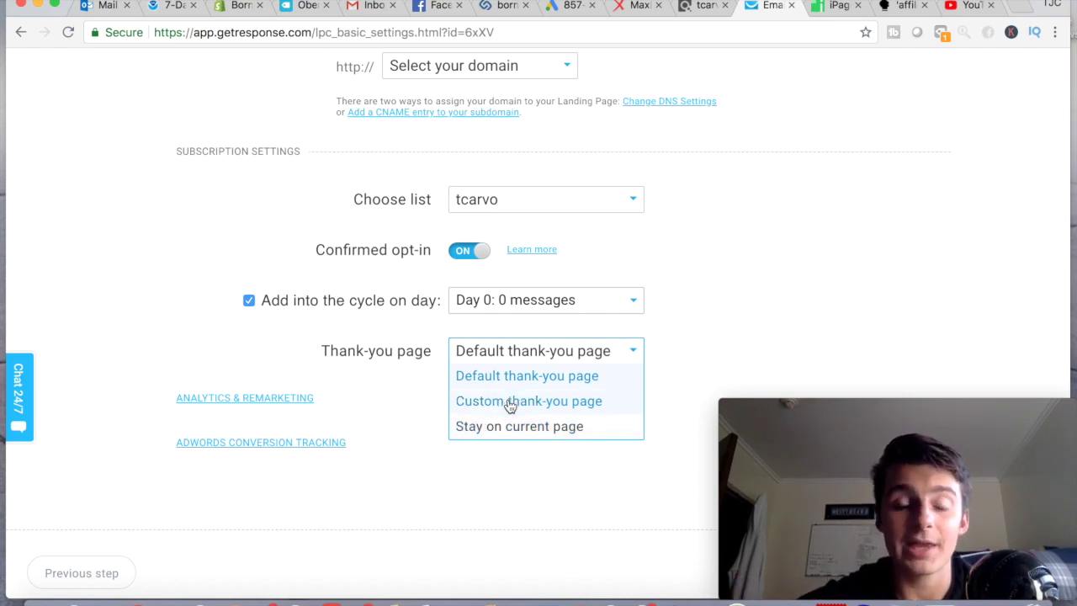
Choose 'Custom thank-you page' and place the cursor in the empty Custom URL field
{"action": "left_click", "coordinate": [509, 403]}
{"action": "left_click", "coordinate": [508, 401]}
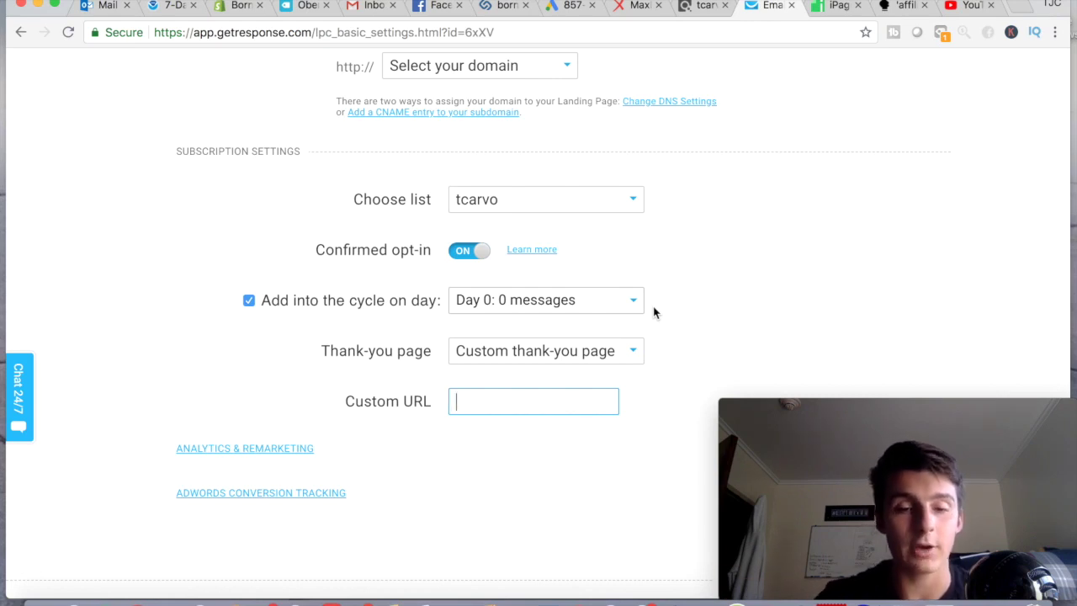
Generate a ClickBank affiliate link for Super Affiliate System and open its imjetset.com sales page
{"action": "left_click", "coordinate": [689, 7]}
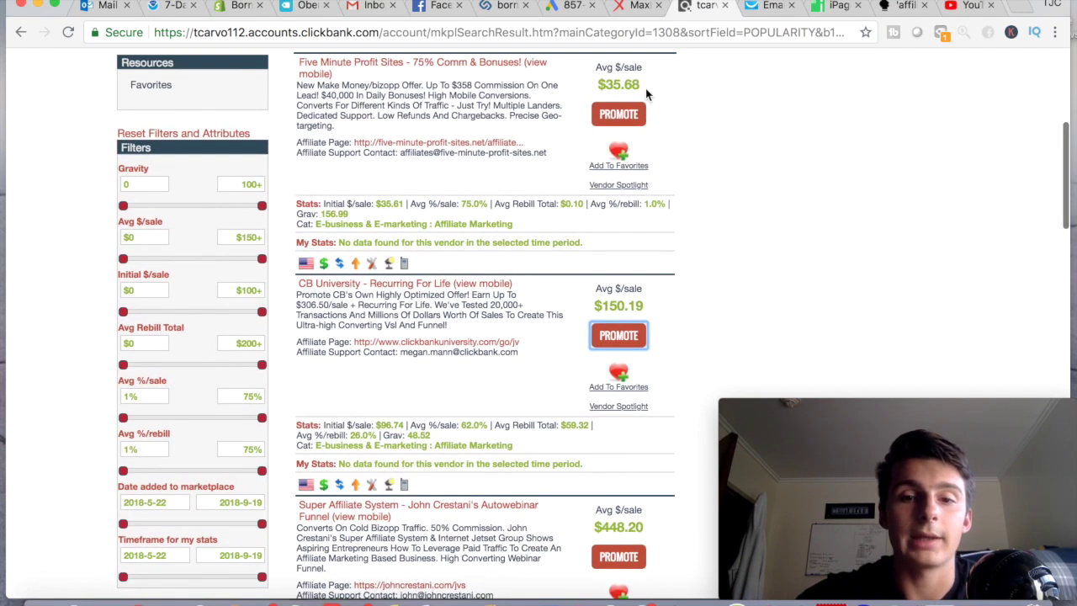
{"action": "scroll", "coordinate": [465, 278], "scroll_direction": "down", "scroll_amount": 2}
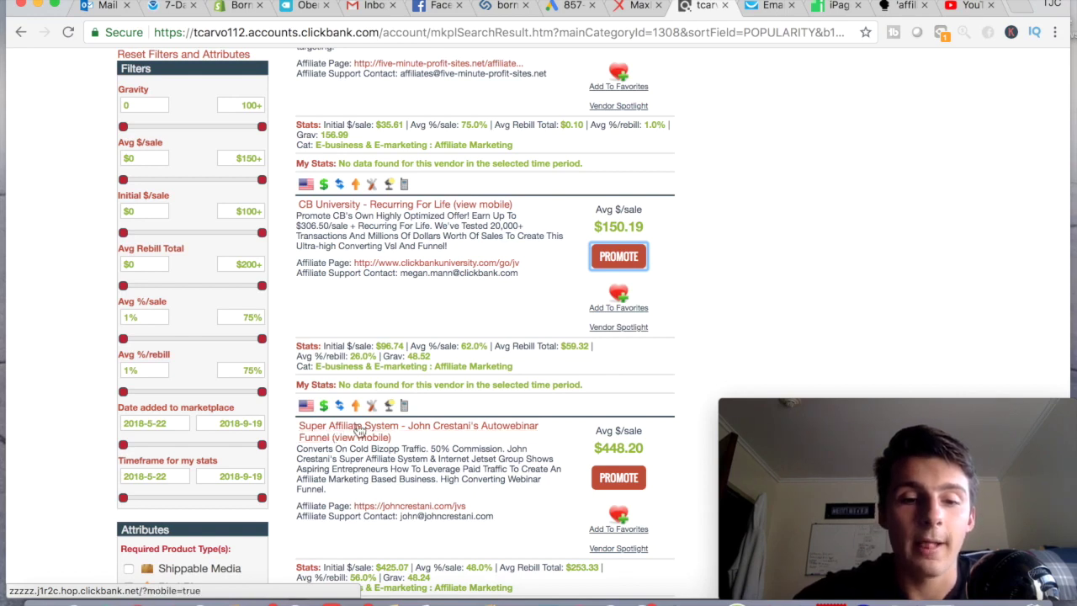
{"action": "left_click", "coordinate": [619, 478]}
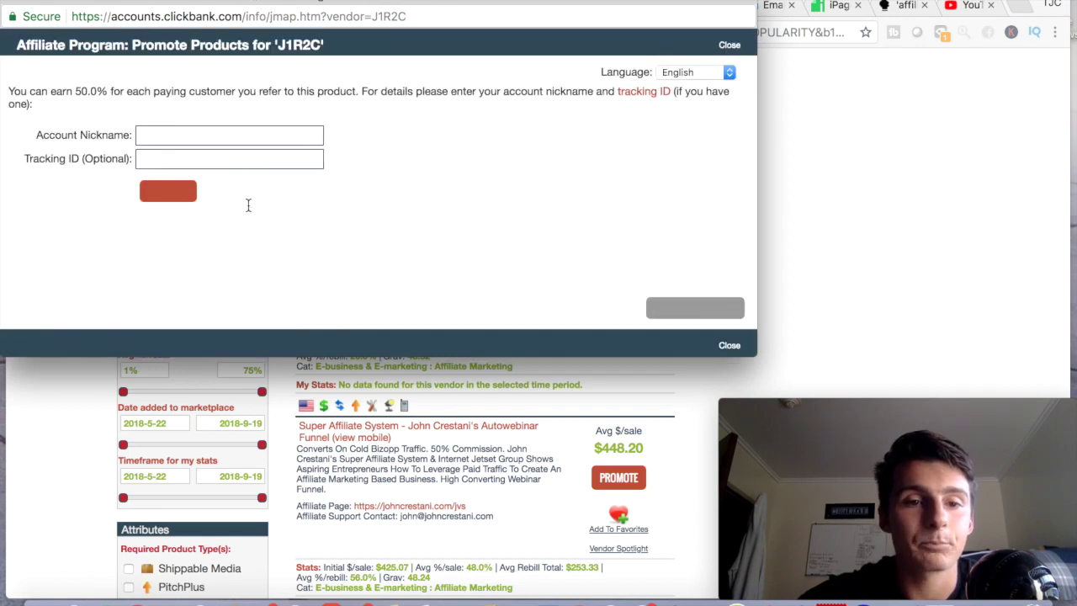
{"action": "left_click", "coordinate": [162, 197]}
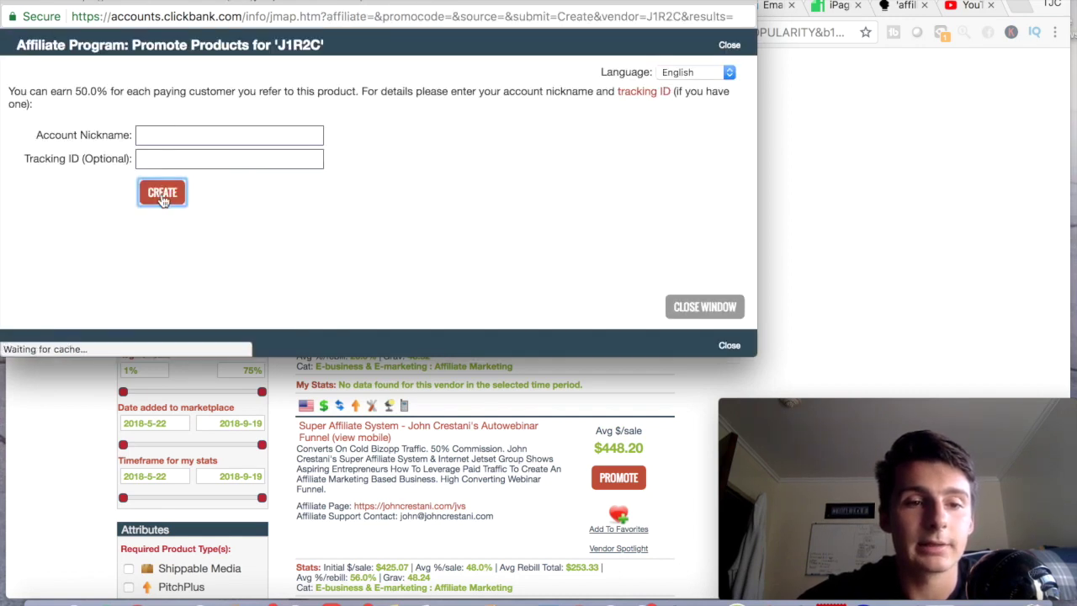
{"action": "left_click", "coordinate": [673, 311]}
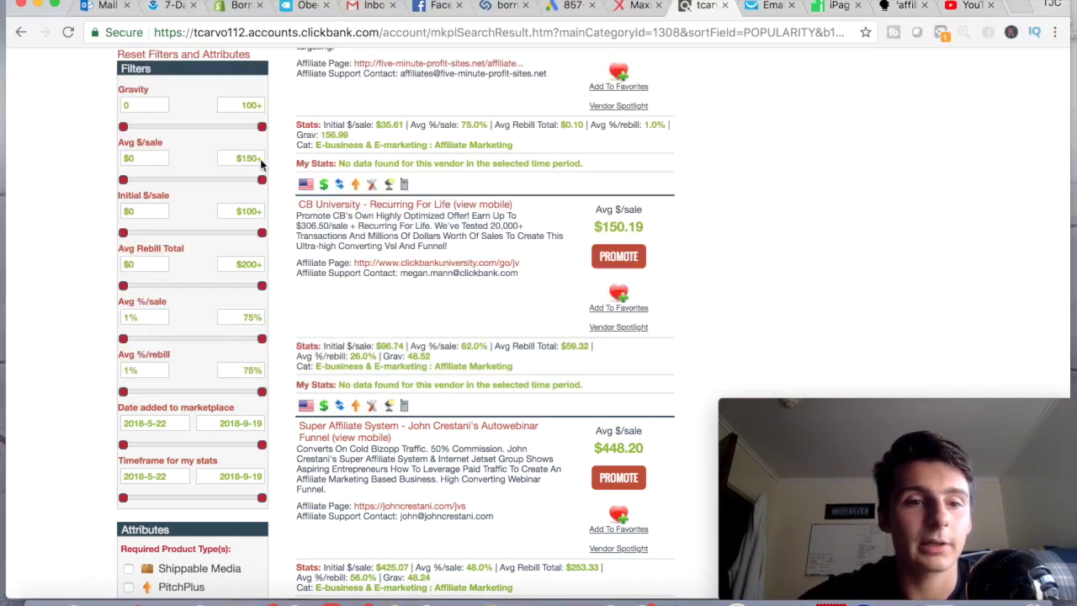
{"action": "left_click", "coordinate": [449, 428]}
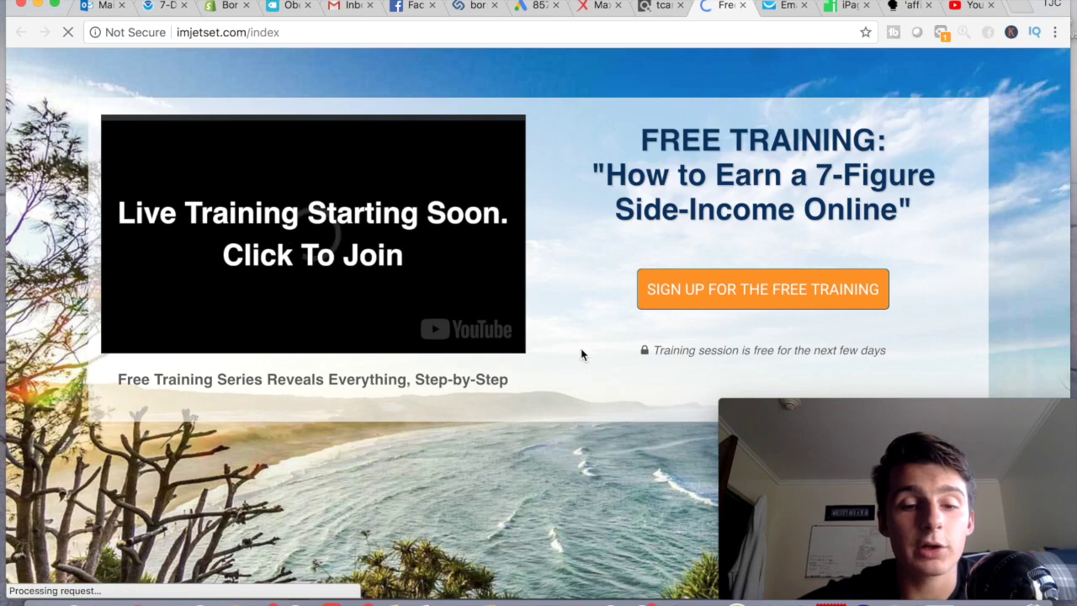
Copy the imjetset.com/index sales page address and go back to GetResponse
{"action": "left_click", "coordinate": [317, 36]}
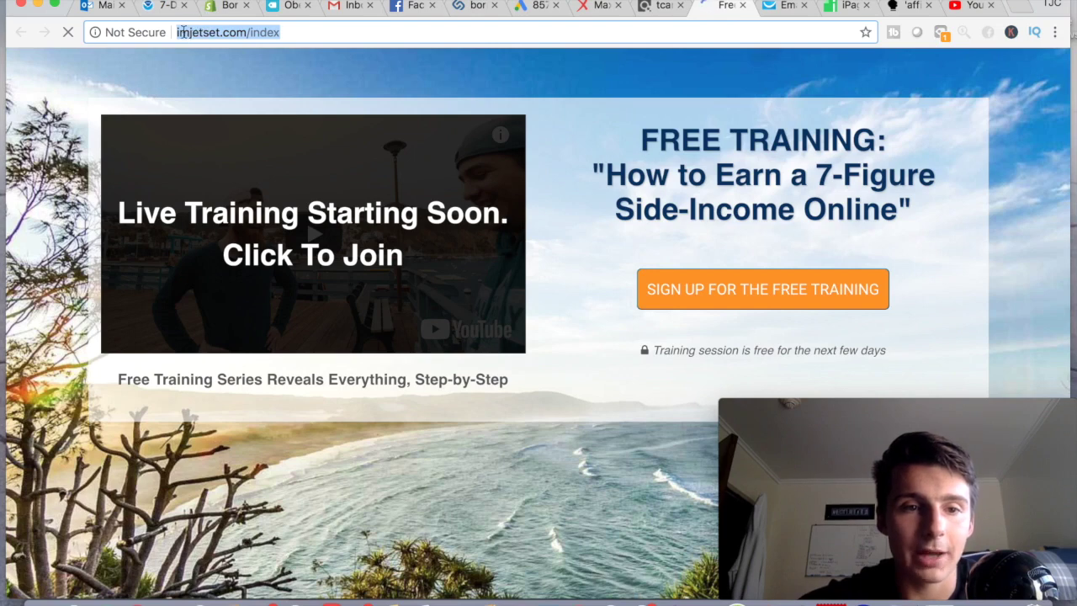
{"action": "left_click", "coordinate": [273, 32]}
{"action": "left_click_drag", "start_coordinate": [273, 32], "coordinate": [169, 32]}
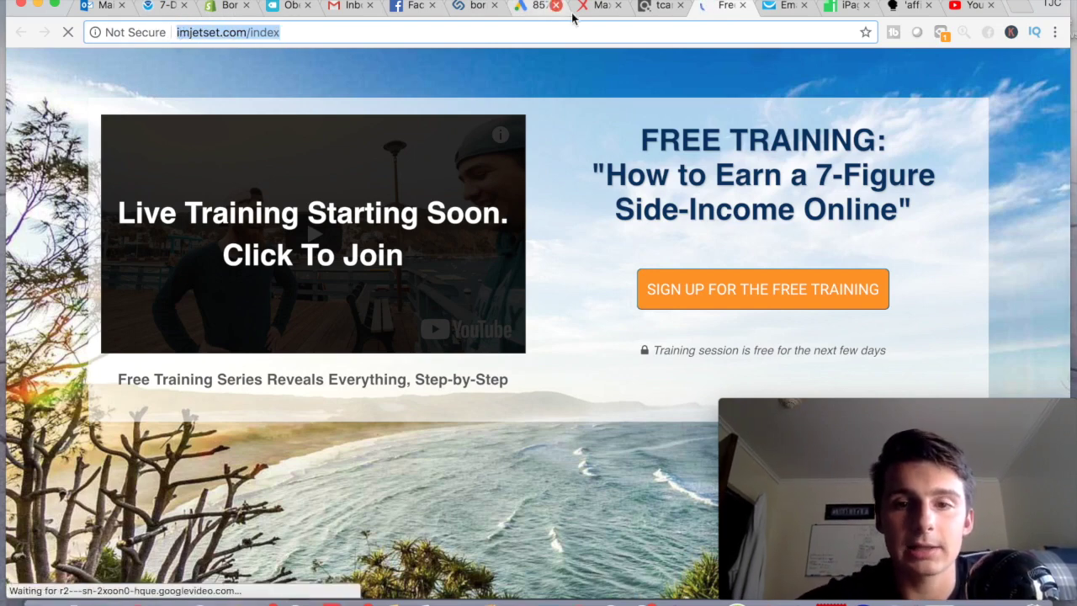
{"action": "left_click", "coordinate": [780, 10]}
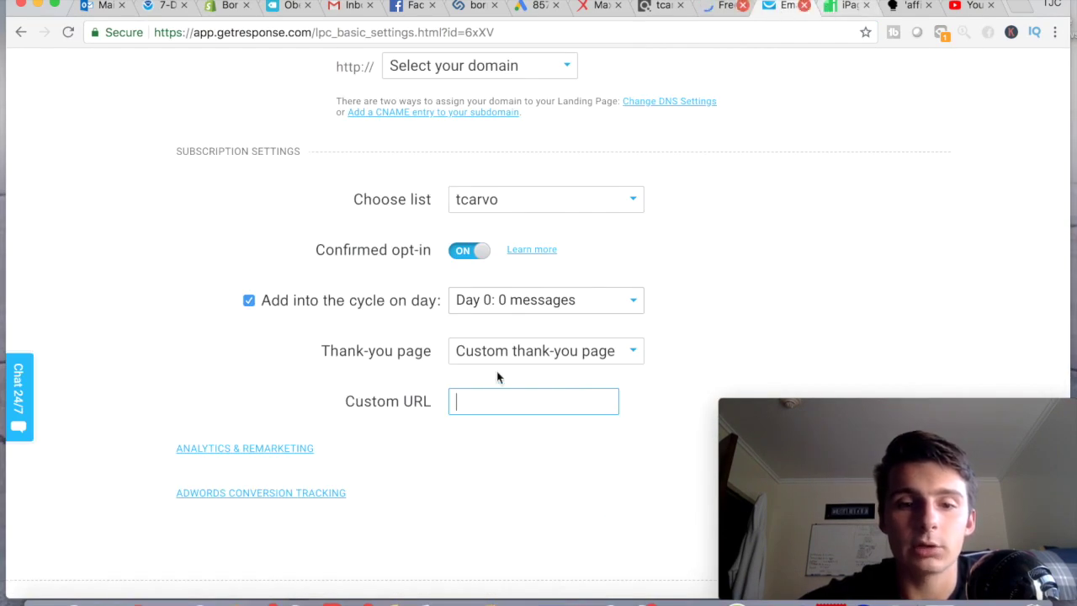
{"action": "key", "text": "super+v"}
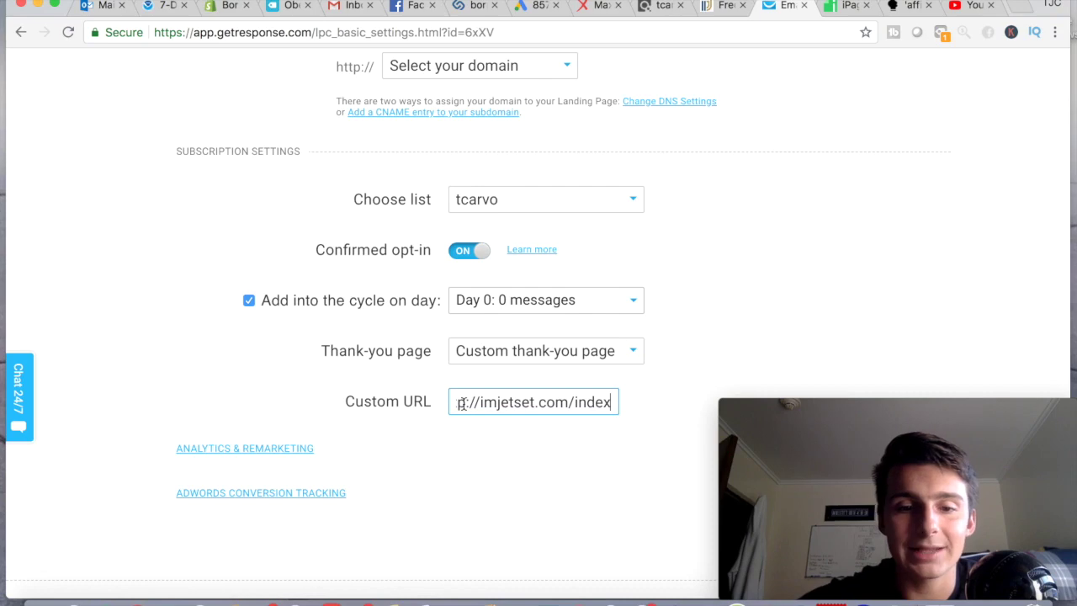
{"action": "left_click", "coordinate": [721, 6]}
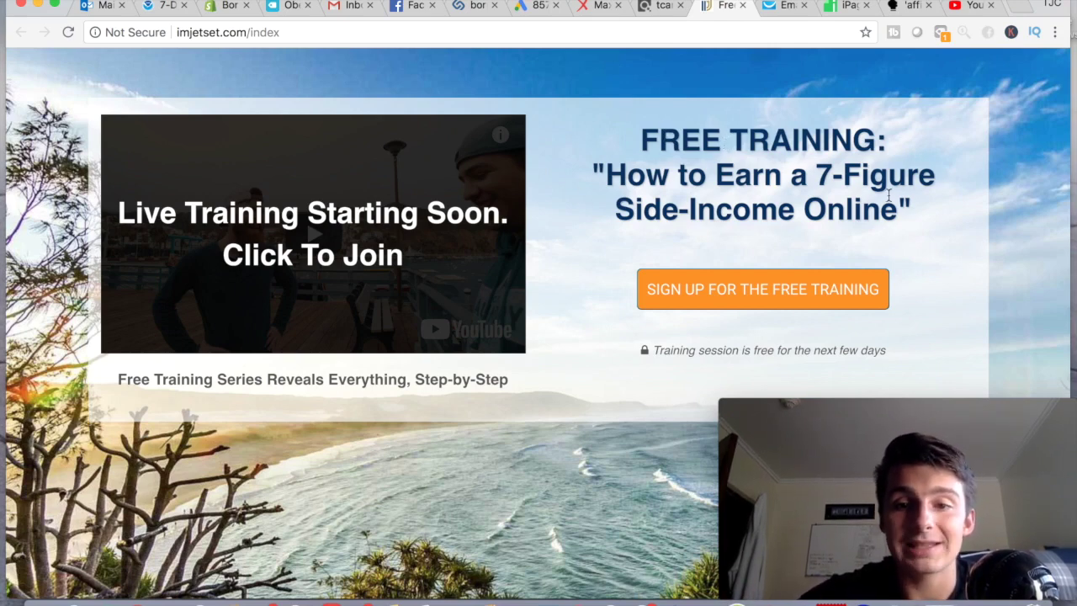
Highlight the 'Side-Income Online' headline on the sales page, then go back to GetResponse
{"action": "left_click_drag", "start_coordinate": [620, 209], "coordinate": [907, 216]}
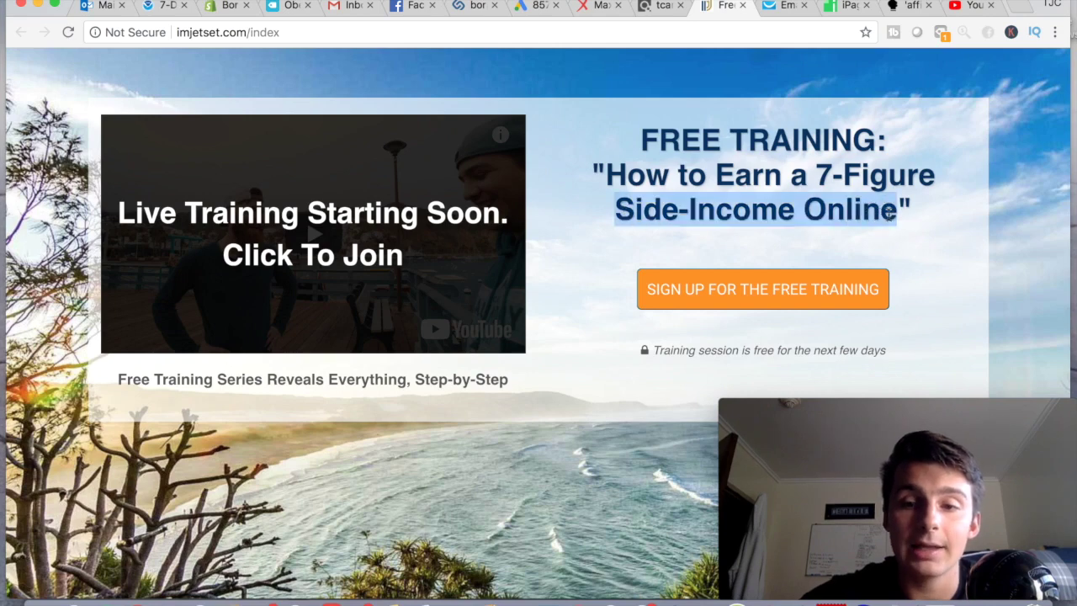
{"action": "left_click", "coordinate": [906, 215]}
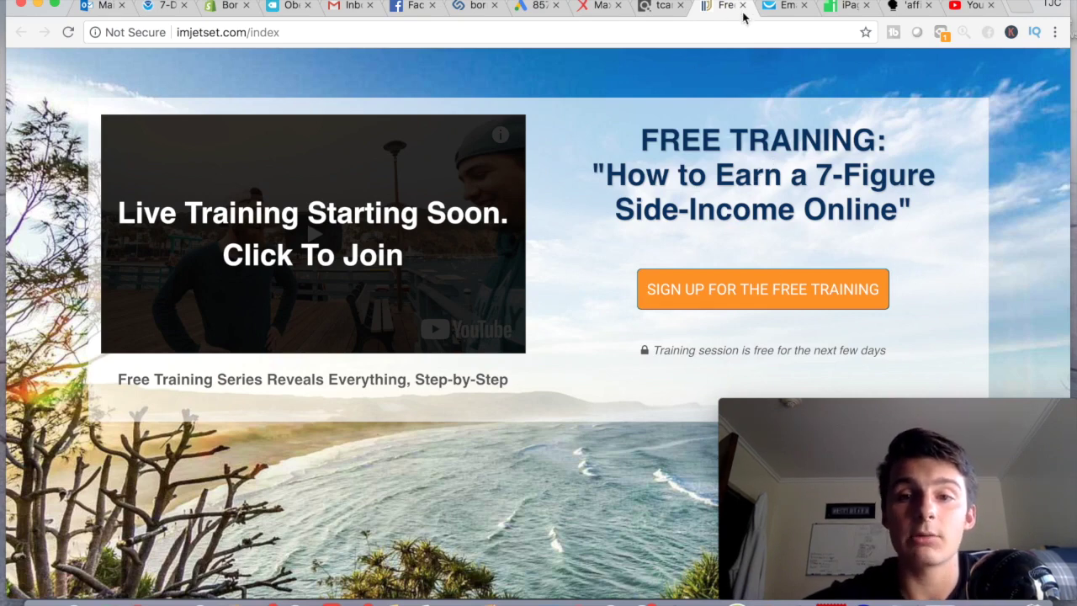
{"action": "left_click", "coordinate": [781, 9]}
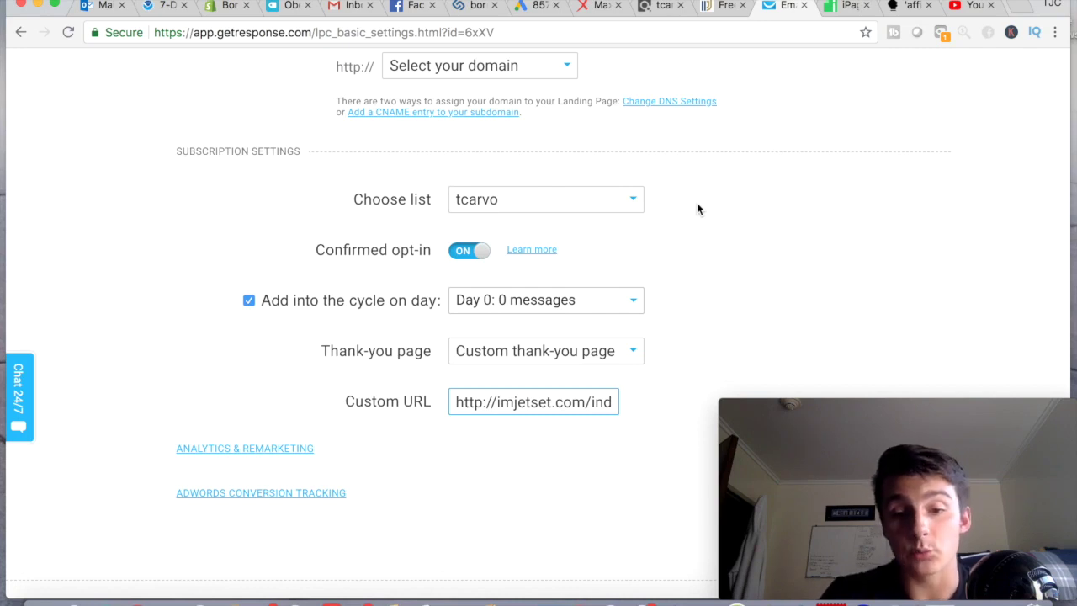
{"action": "left_click_drag", "start_coordinate": [455, 401], "coordinate": [611, 404]}
{"action": "left_click", "coordinate": [613, 403]}
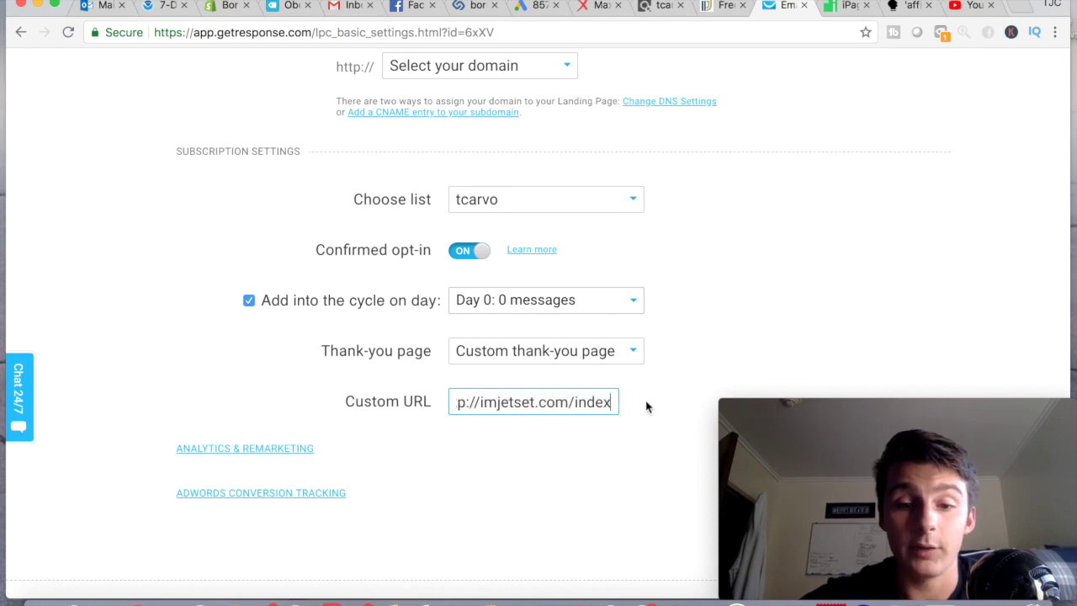
{"action": "scroll", "coordinate": [647, 408], "scroll_direction": "down", "scroll_amount": 1}
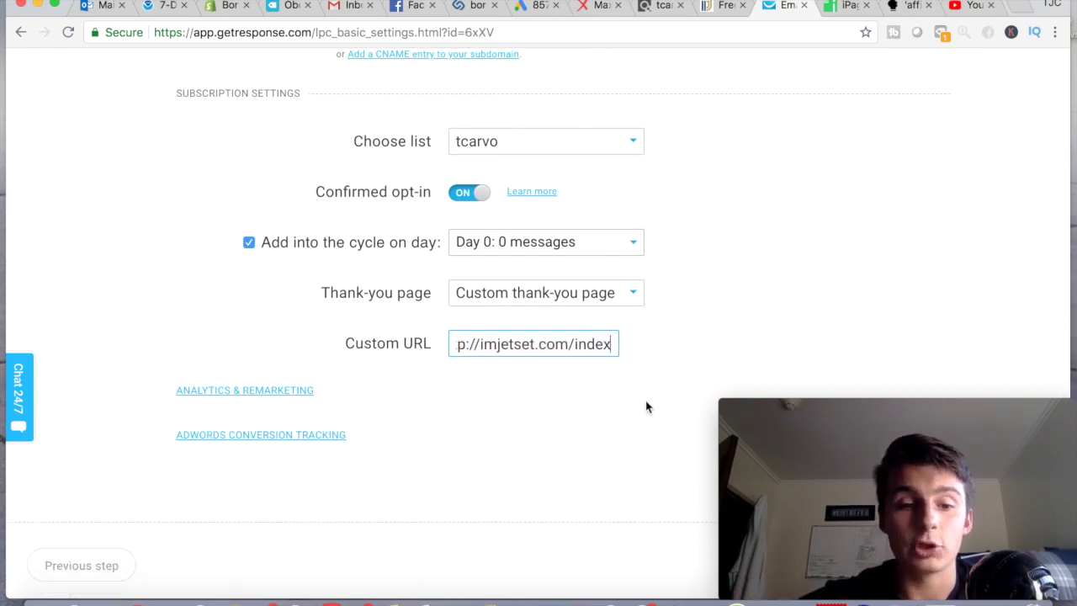
{"action": "scroll", "coordinate": [697, 316], "scroll_direction": "down", "scroll_amount": 2}
{"action": "scroll", "coordinate": [698, 319], "scroll_direction": "up", "scroll_amount": 2}
{"action": "scroll", "coordinate": [698, 319], "scroll_direction": "down", "scroll_amount": 2}
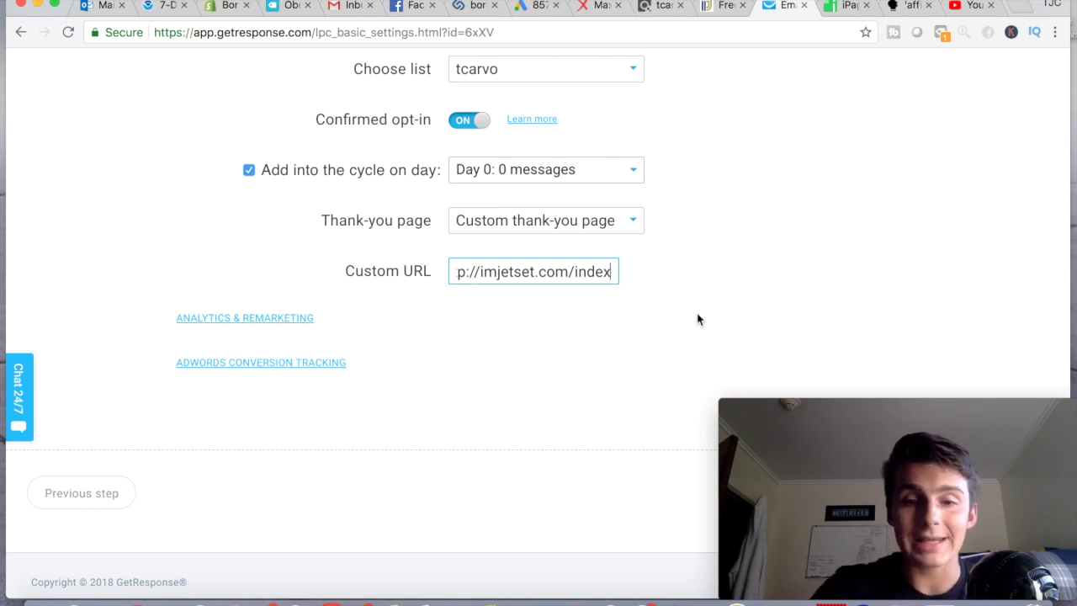
Review the settings back up to the freeaffiliatebook.gr8.com subdomain, then go to the dashboard
{"action": "scroll", "coordinate": [769, 316], "scroll_direction": "up", "scroll_amount": 4}
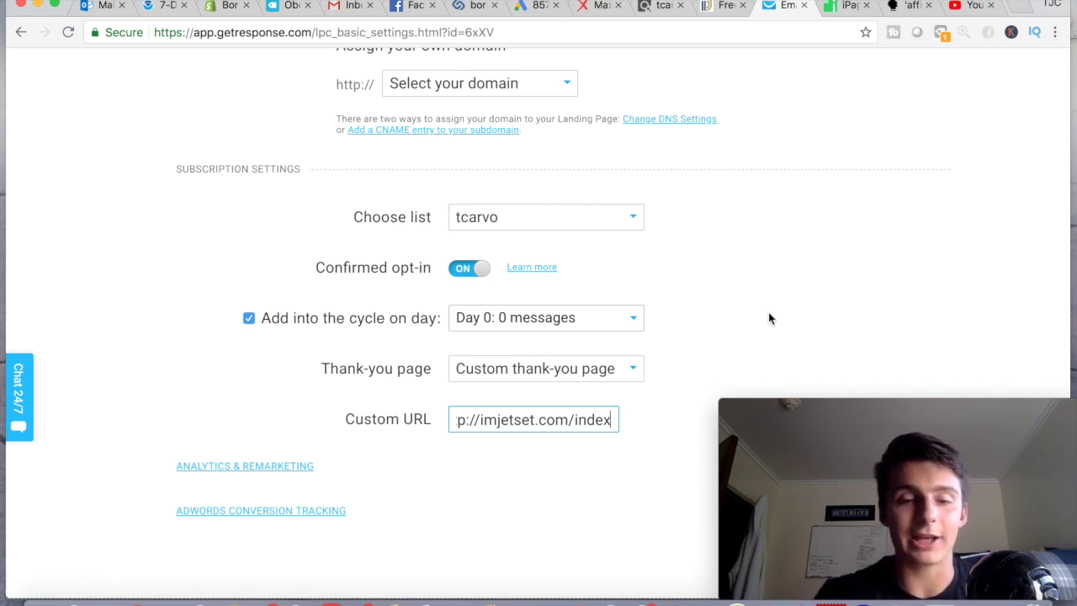
{"action": "scroll", "coordinate": [769, 318], "scroll_direction": "up", "scroll_amount": 6}
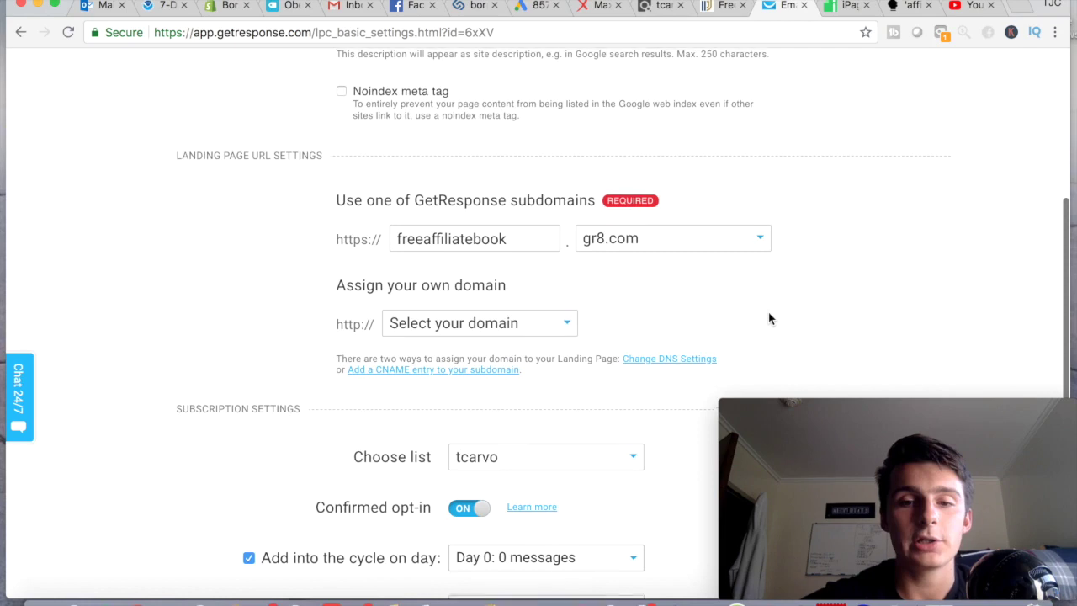
{"action": "scroll", "coordinate": [775, 178], "scroll_direction": "up", "scroll_amount": 2}
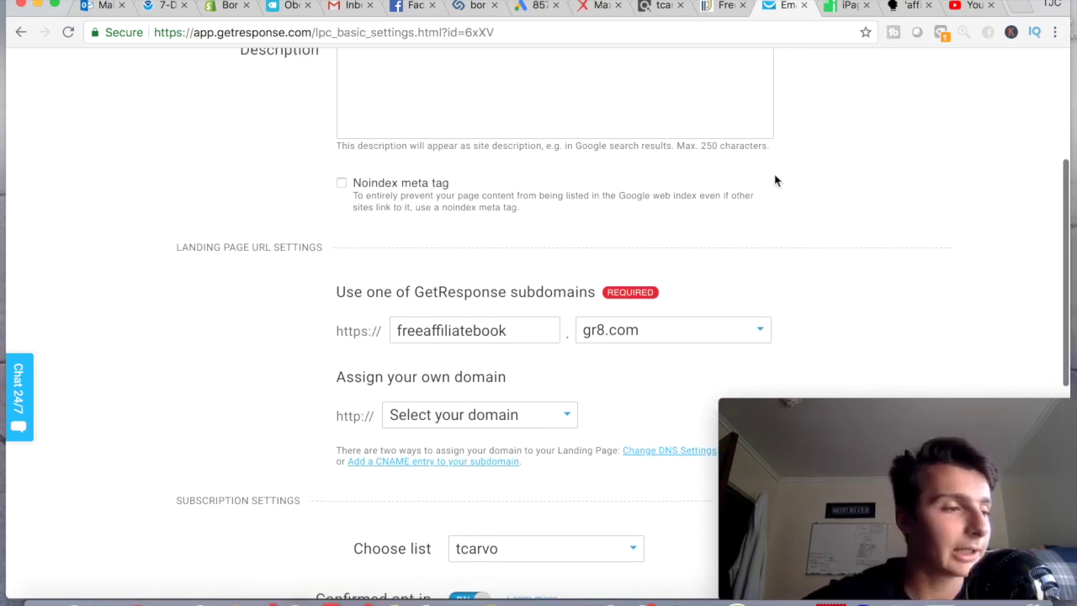
{"action": "scroll", "coordinate": [775, 180], "scroll_direction": "up", "scroll_amount": 1}
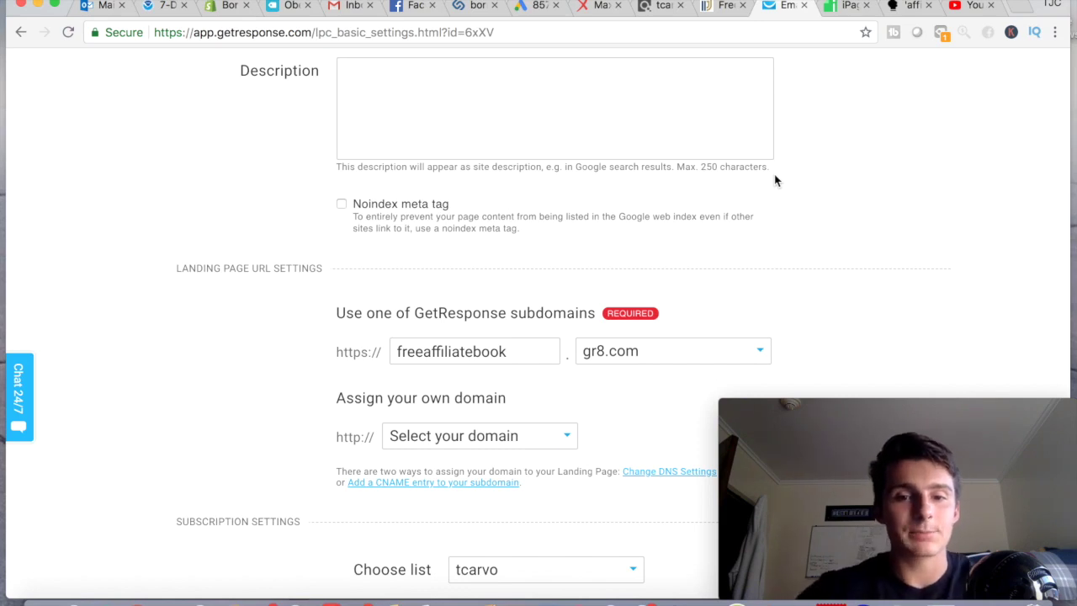
{"action": "scroll", "coordinate": [775, 180], "scroll_direction": "up", "scroll_amount": 3}
{"action": "scroll", "coordinate": [832, 220], "scroll_direction": "up", "scroll_amount": 1}
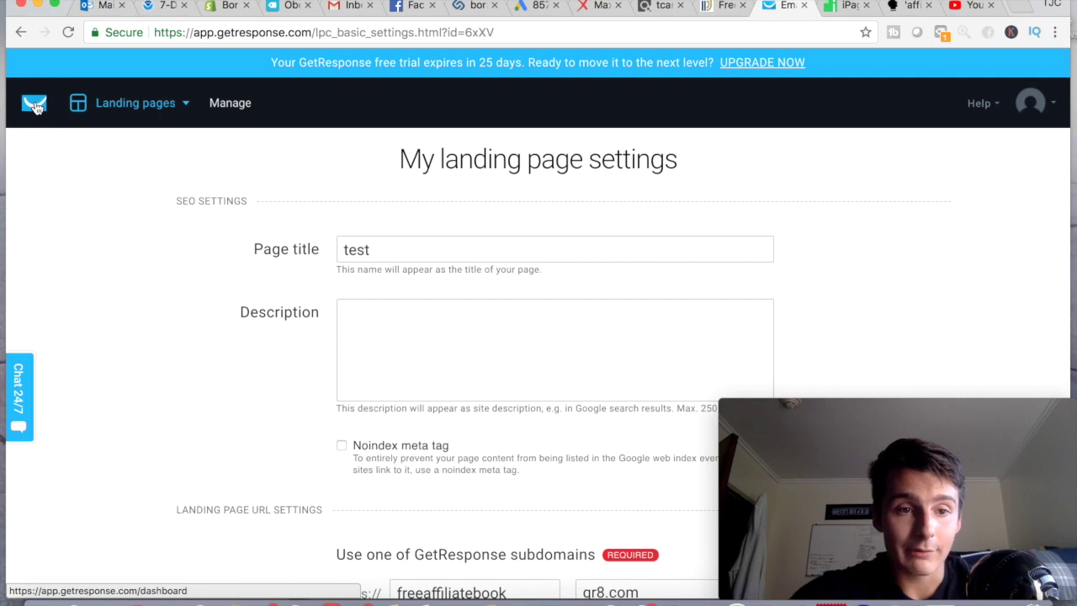
{"action": "left_click", "coordinate": [45, 108]}
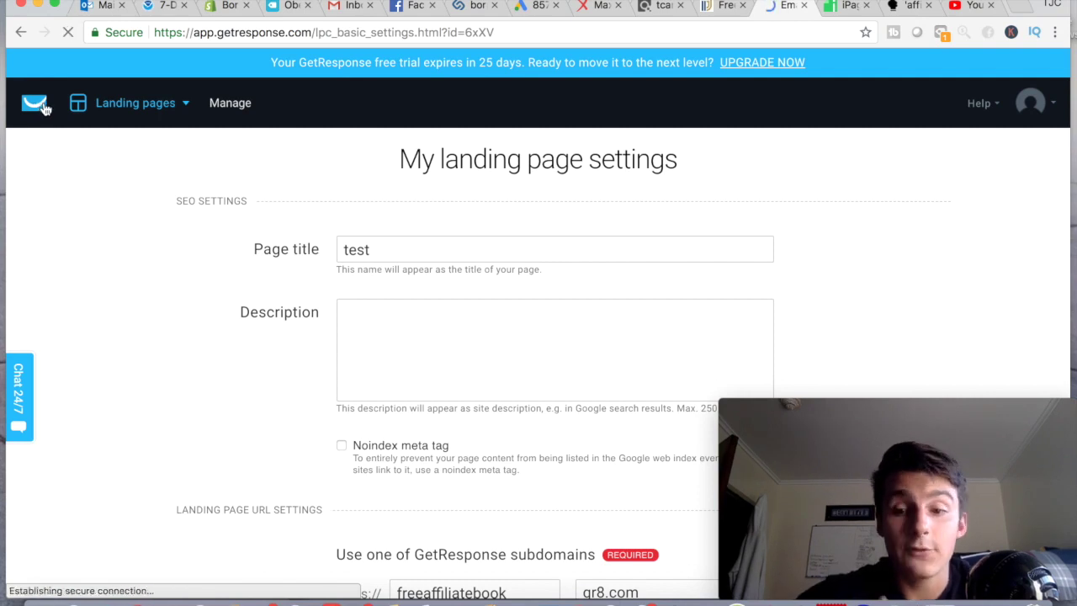